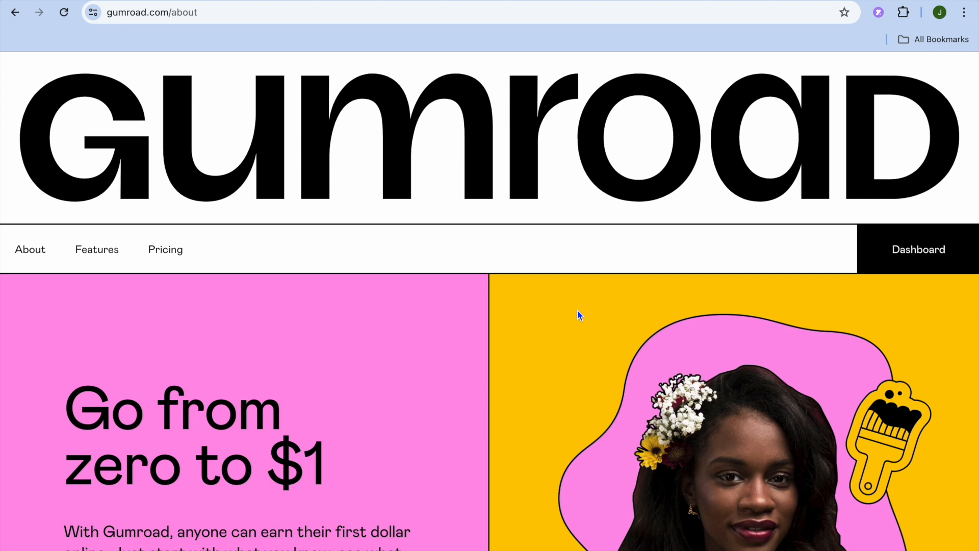
# - Look over Gumroad's pricing, then go to the dashboard's Products page and start a new product
pyautogui.click(174, 250)
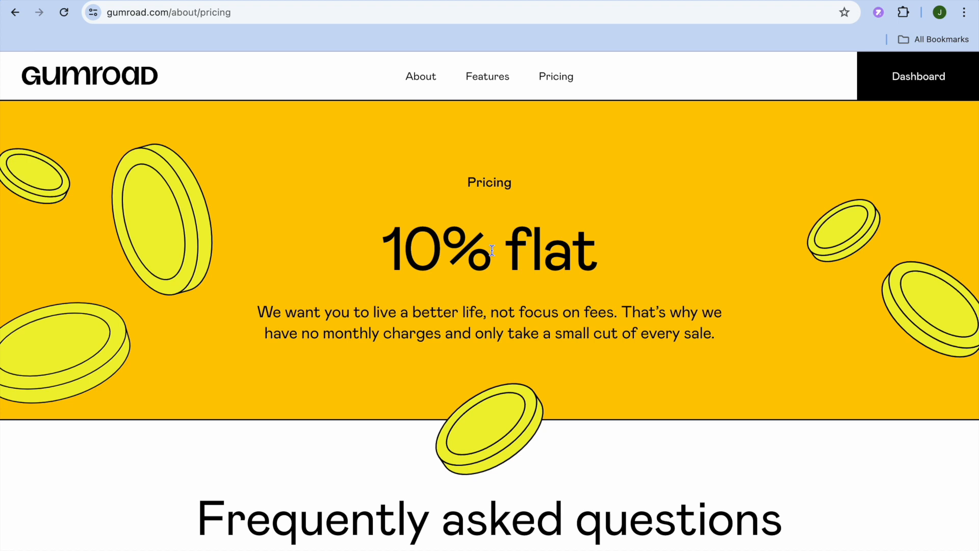
pyautogui.click(899, 72)
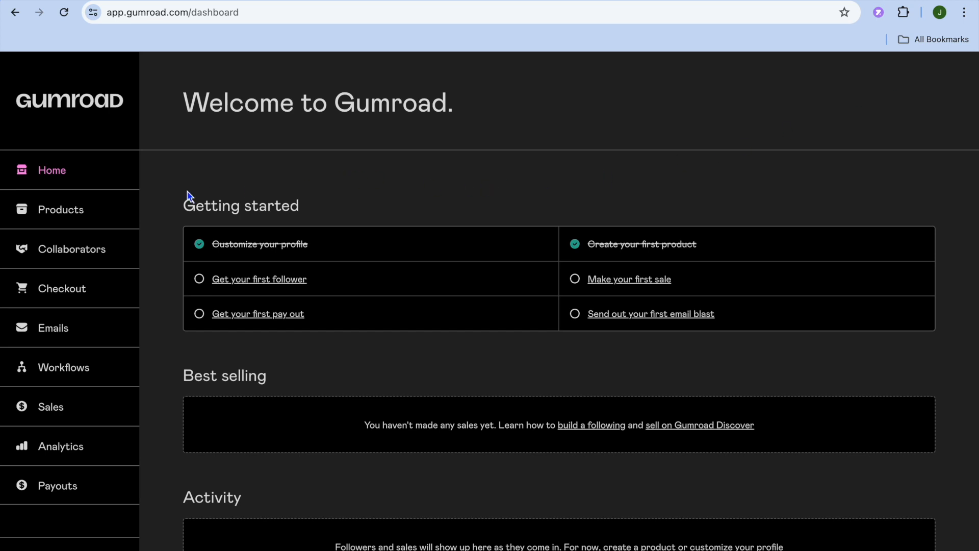
pyautogui.click(72, 215)
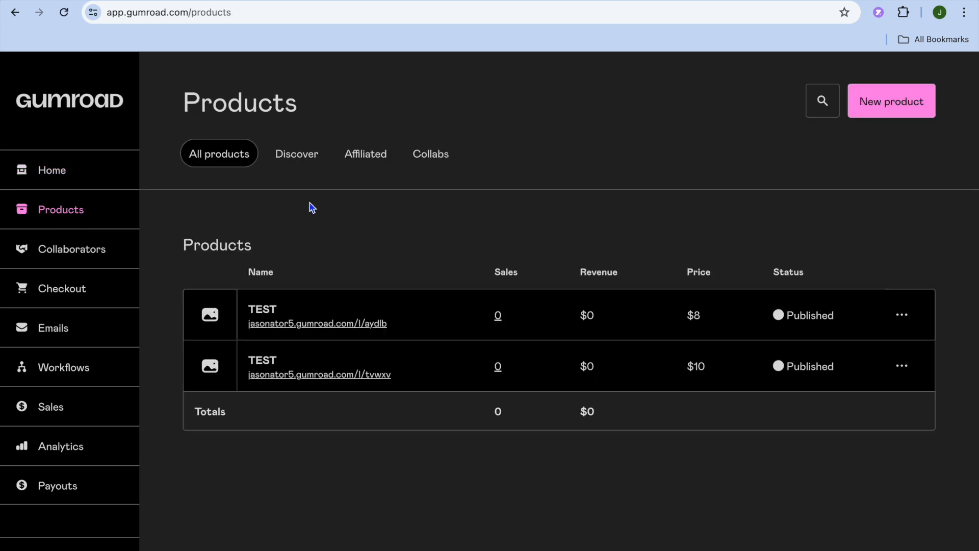
pyautogui.click(874, 116)
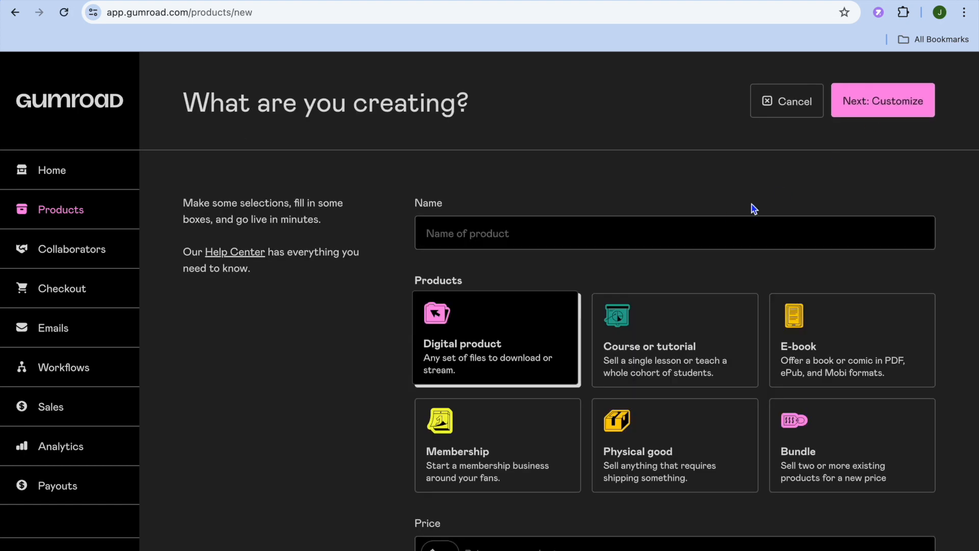
# - Name the new digital product test wall art
pyautogui.click(605, 236)
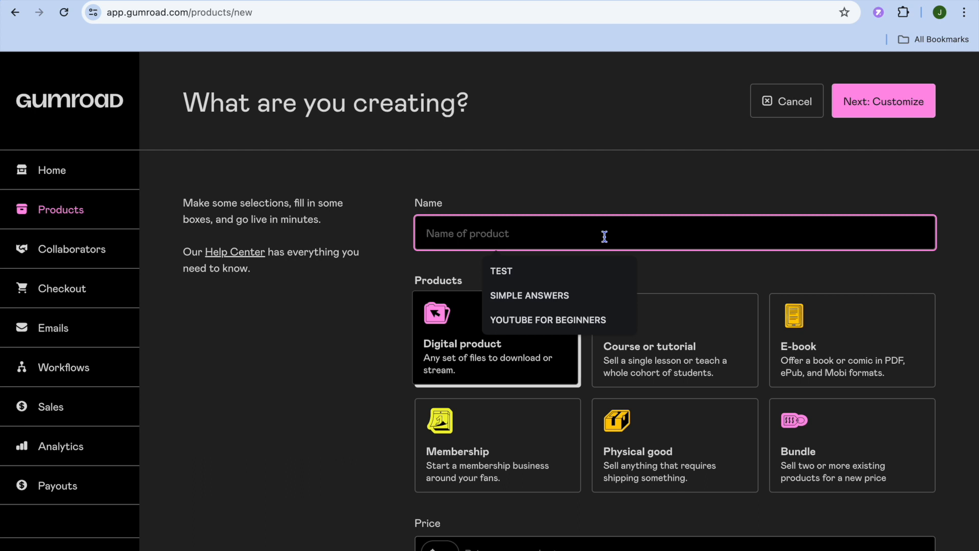
pyautogui.write('test w')
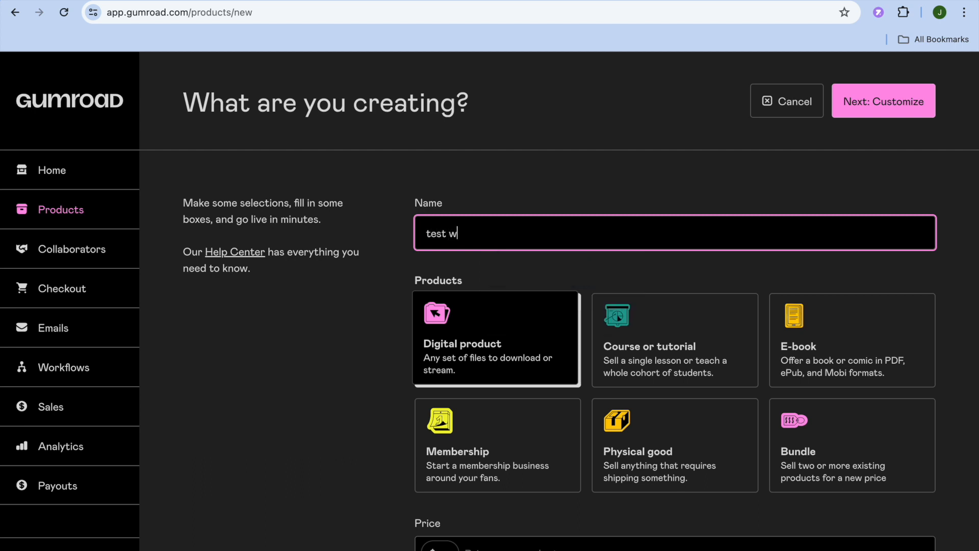
pyautogui.write('all art')
# - Set the product's price to $10 and continue to the customization page
pyautogui.scroll(-2, 763, 284)
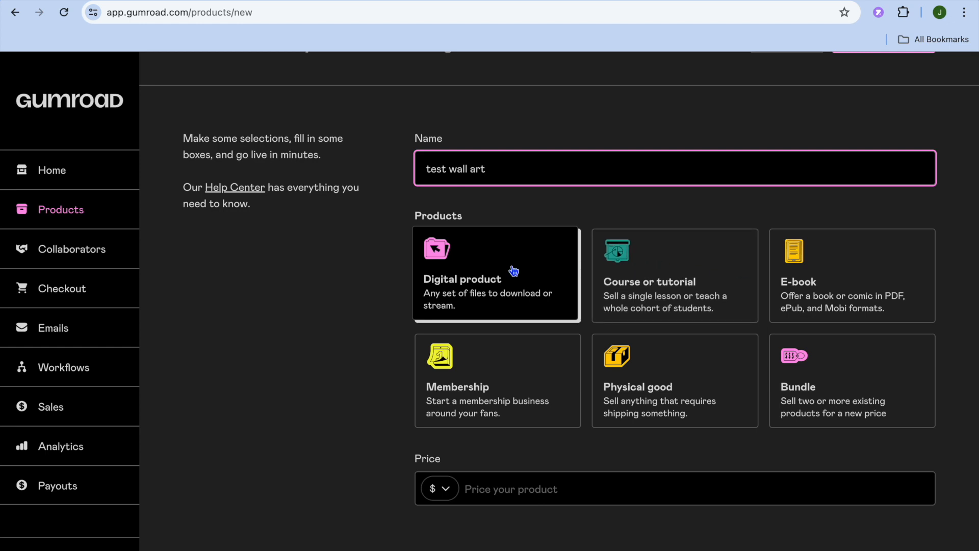
pyautogui.click(487, 493)
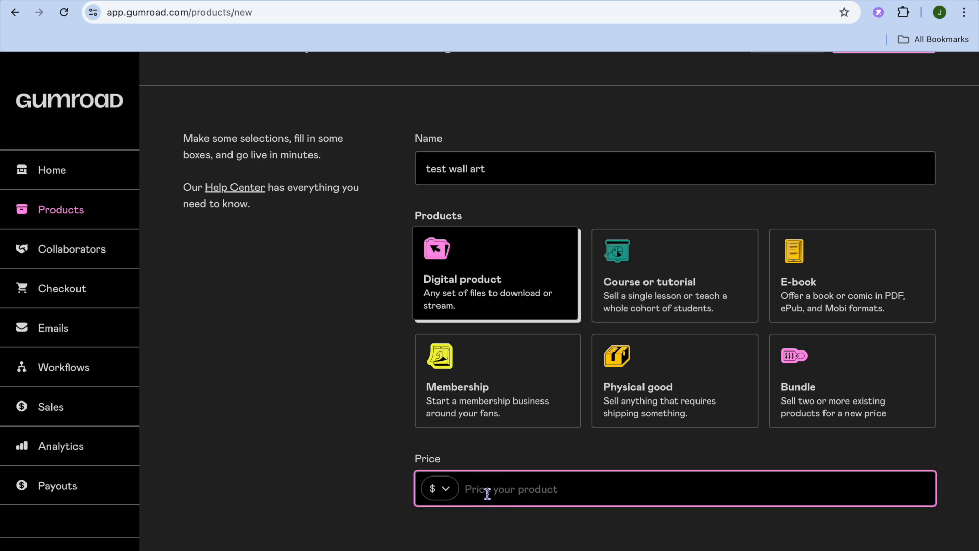
pyautogui.write('10')
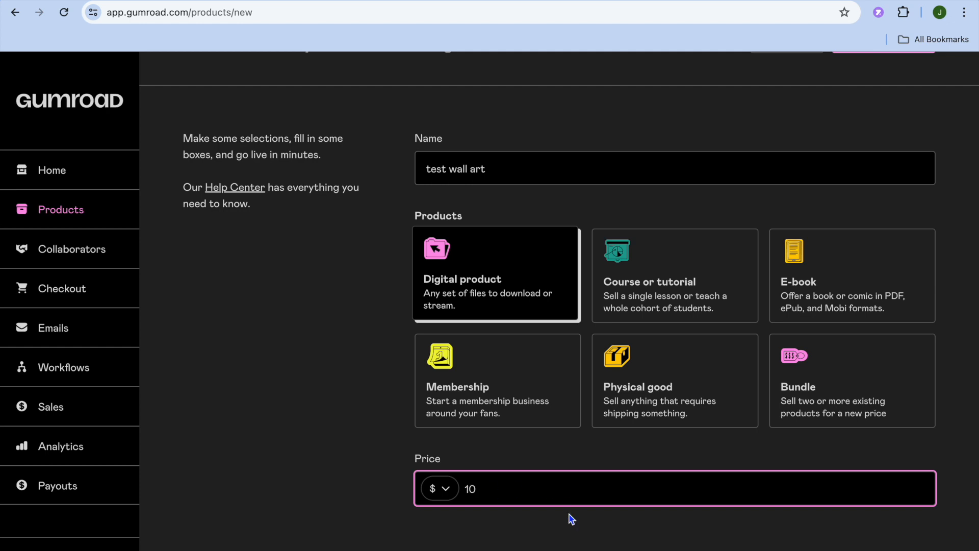
pyautogui.scroll(2, 572, 519)
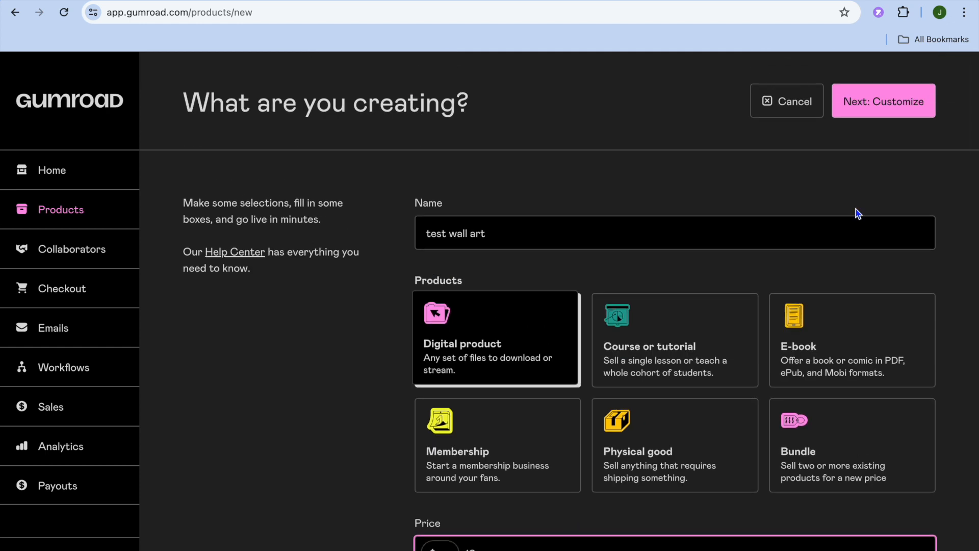
pyautogui.click(885, 109)
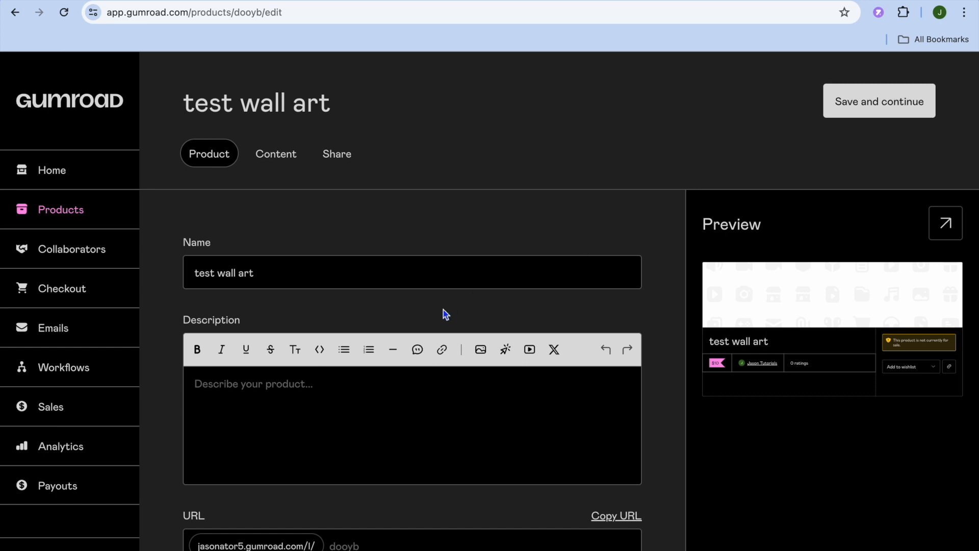
# - Review the product's URL, custom domain, cover and thumbnail settings
pyautogui.scroll(-3, 444, 310)
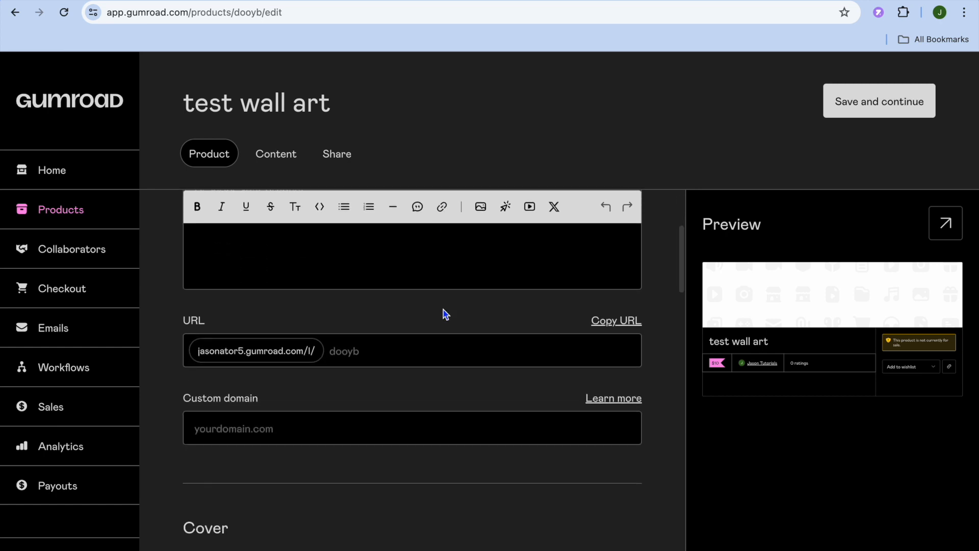
pyautogui.click(365, 357)
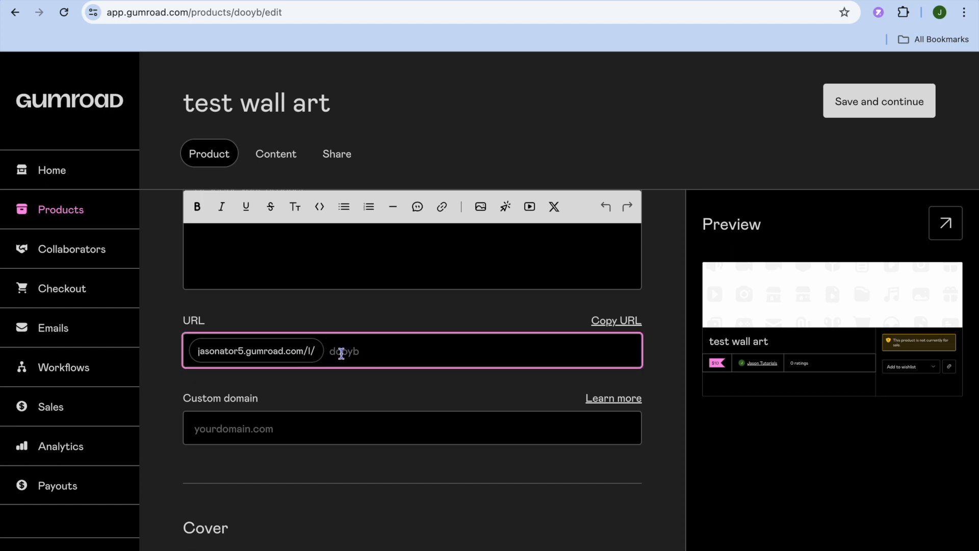
pyautogui.scroll(-3, 347, 375)
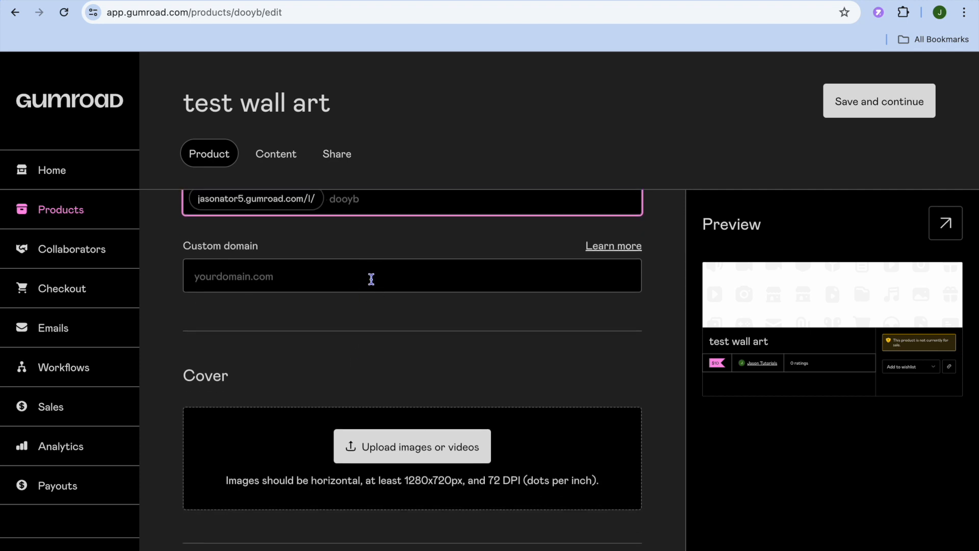
pyautogui.scroll(-4, 371, 278)
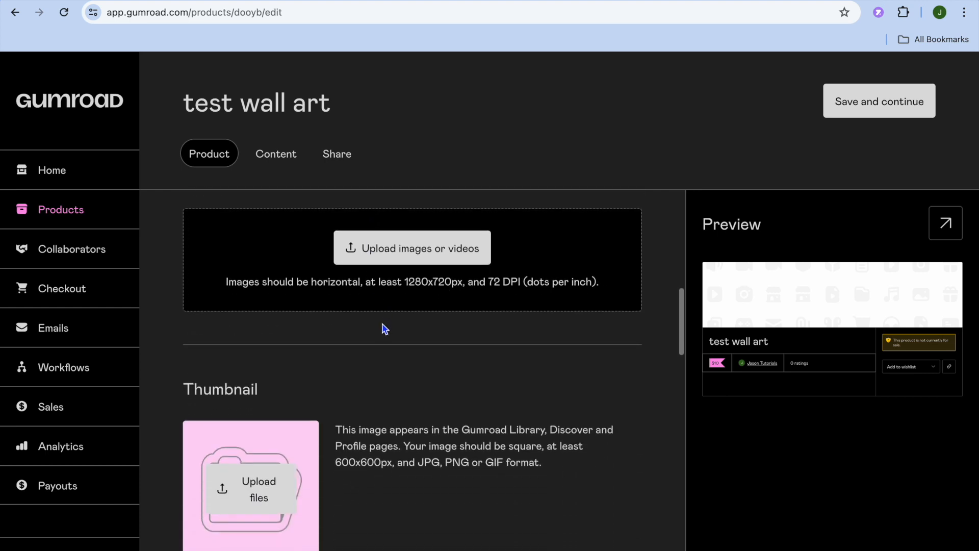
pyautogui.scroll(1, 385, 333)
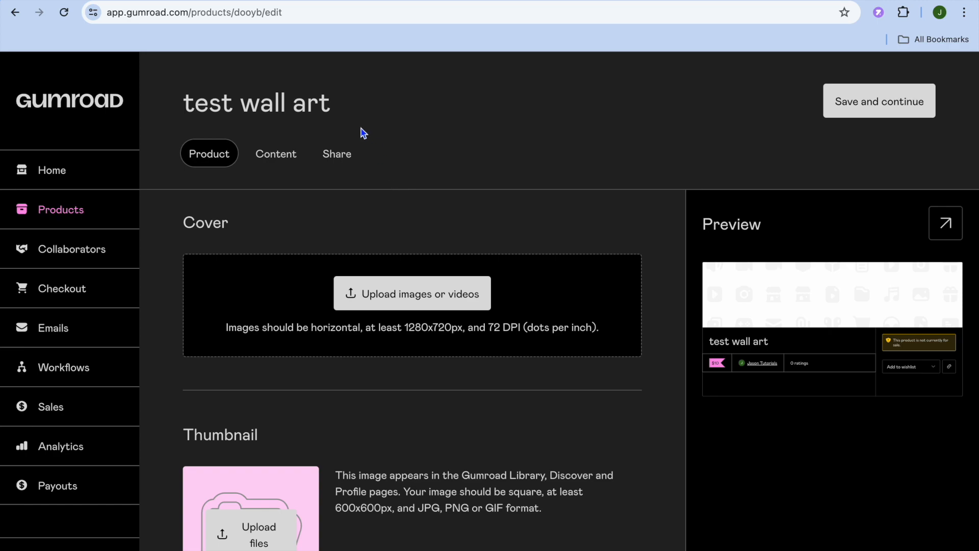
# - Switch to Canva and search the templates for wall art mockups
pyautogui.click(236, 0)
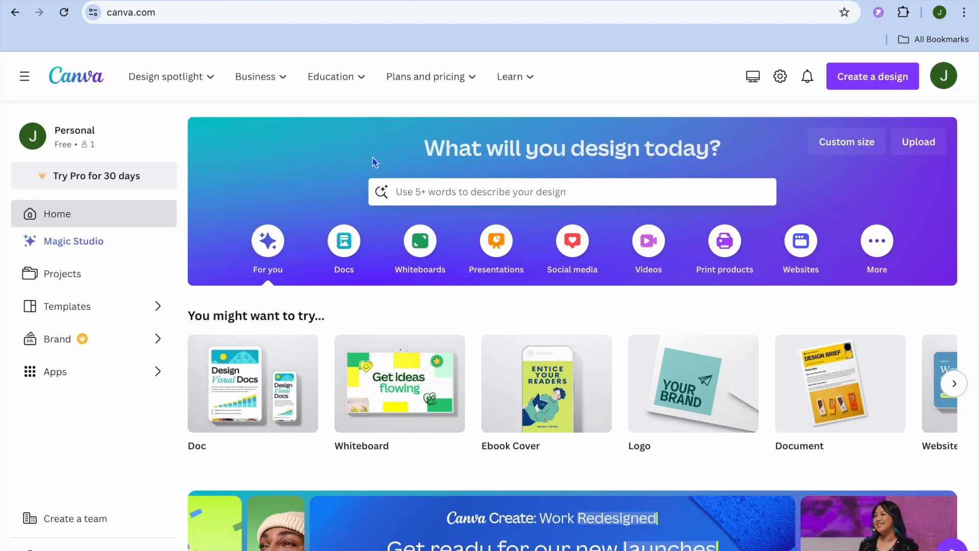
pyautogui.click(412, 189)
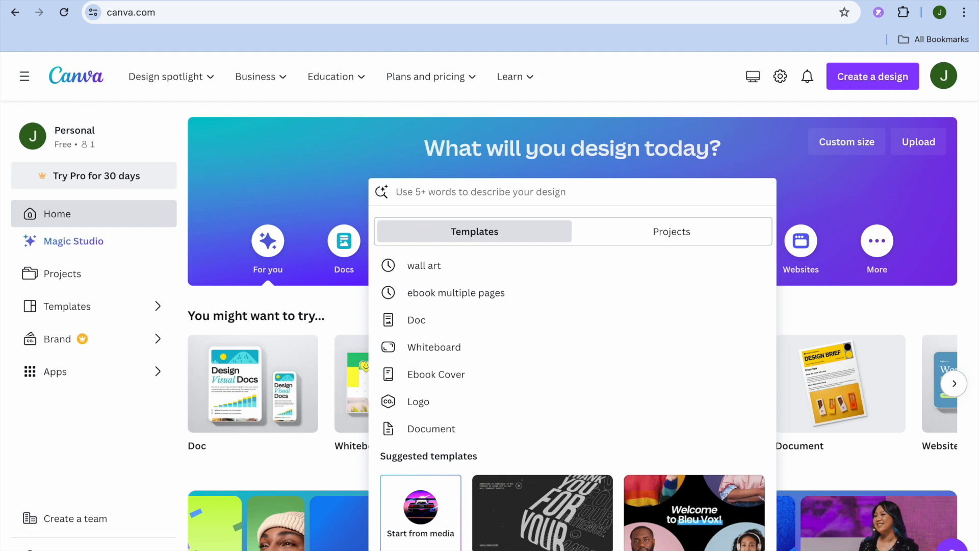
pyautogui.write('wall art')
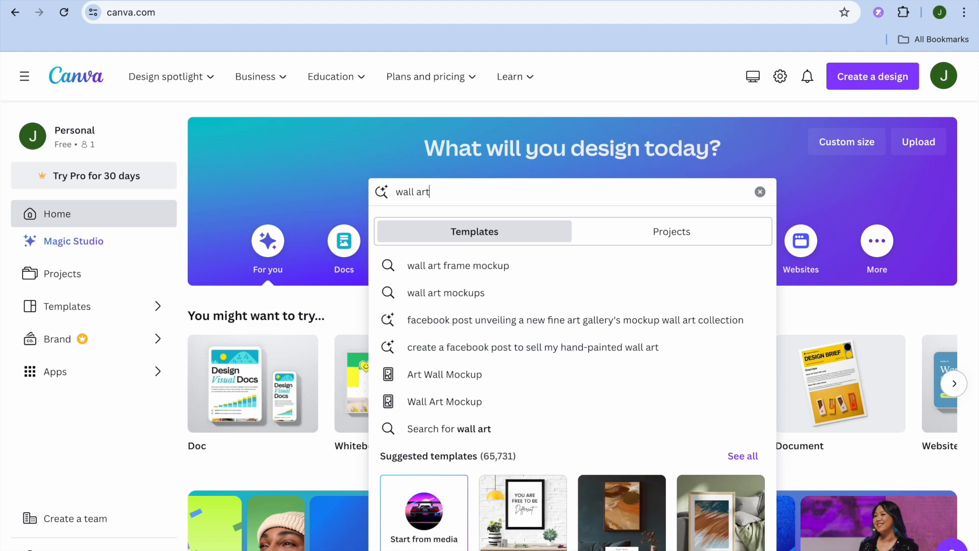
pyautogui.click(481, 293)
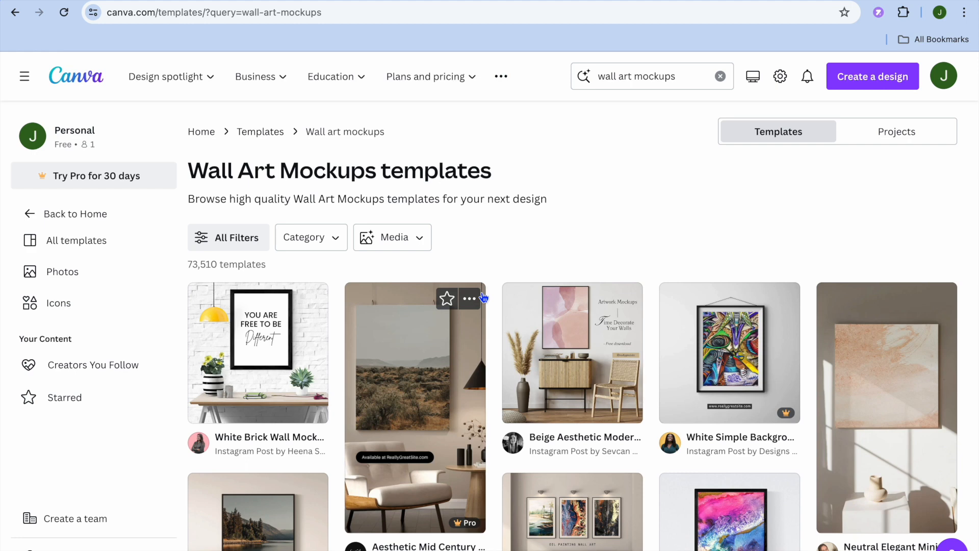
# - Open the White Brick Wall Mockup Frame Quote template for customizing
pyautogui.scroll(-2, 483, 297)
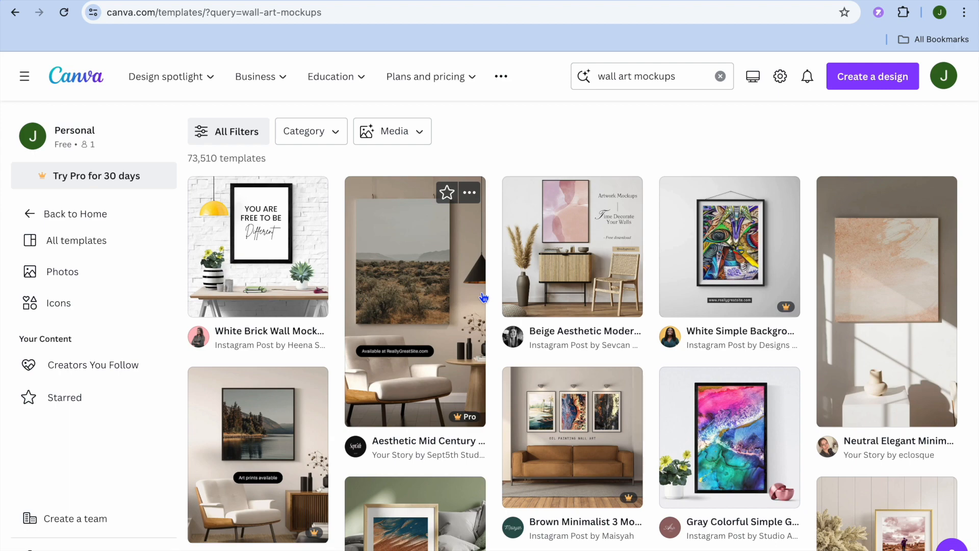
pyautogui.click(262, 274)
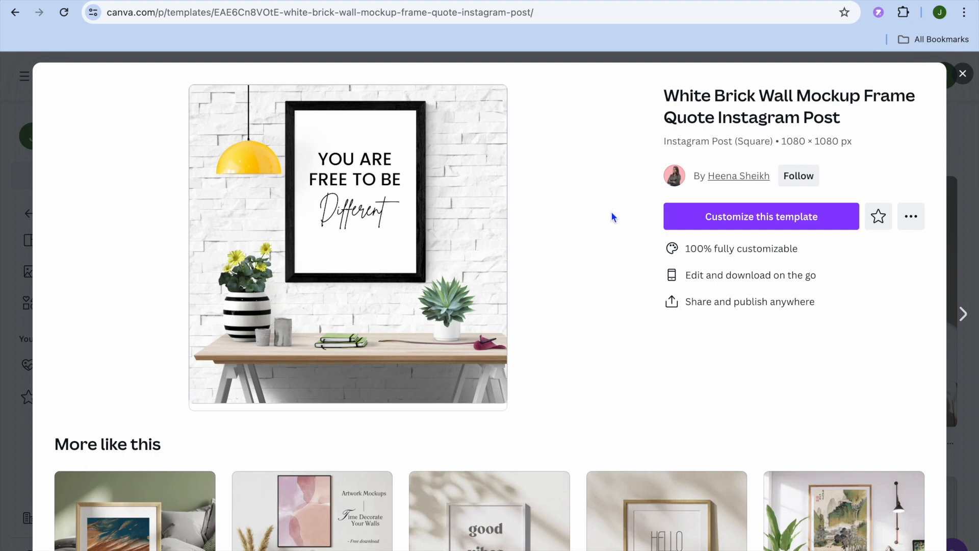
pyautogui.click(742, 226)
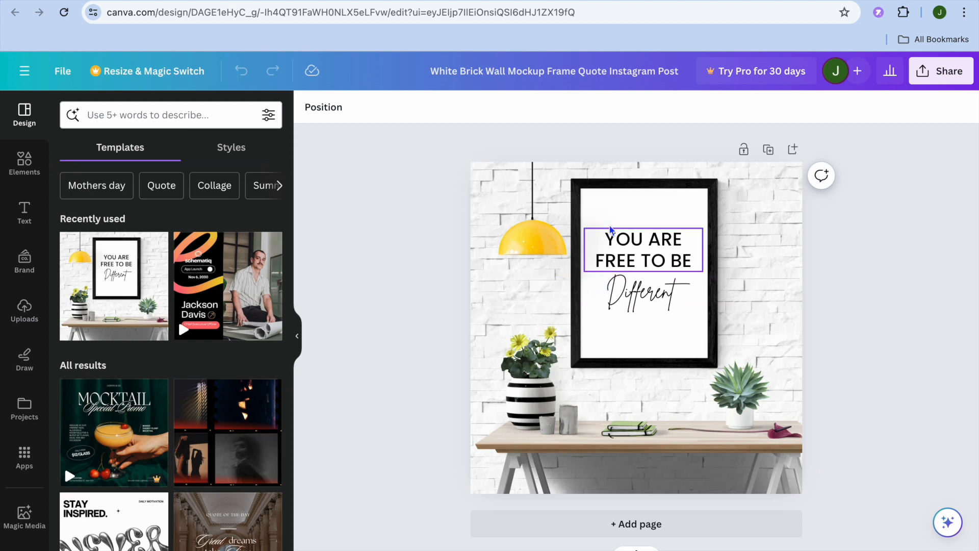
# - Place the uploaded red car photo onto the mockup over the framed quote
pyautogui.click(608, 202)
pyautogui.click(619, 253)
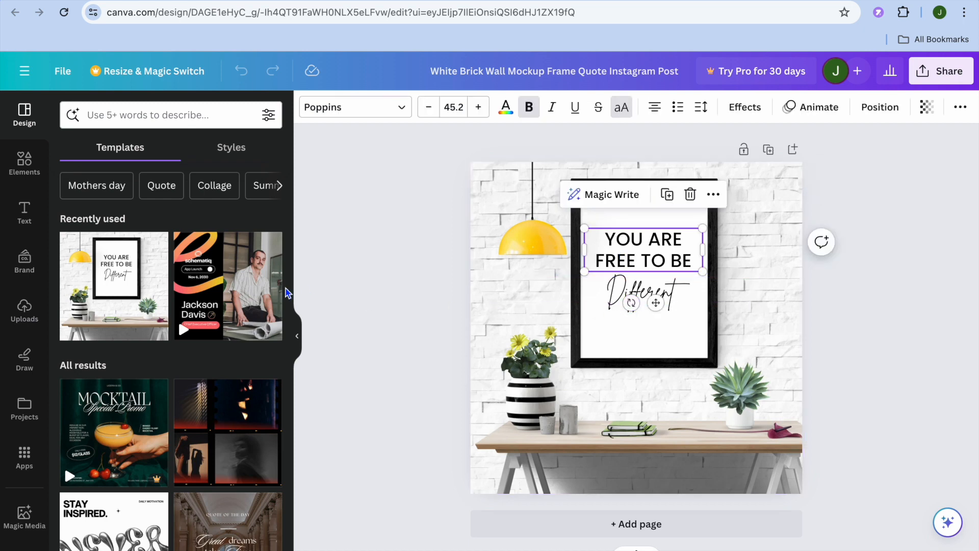
pyautogui.click(28, 314)
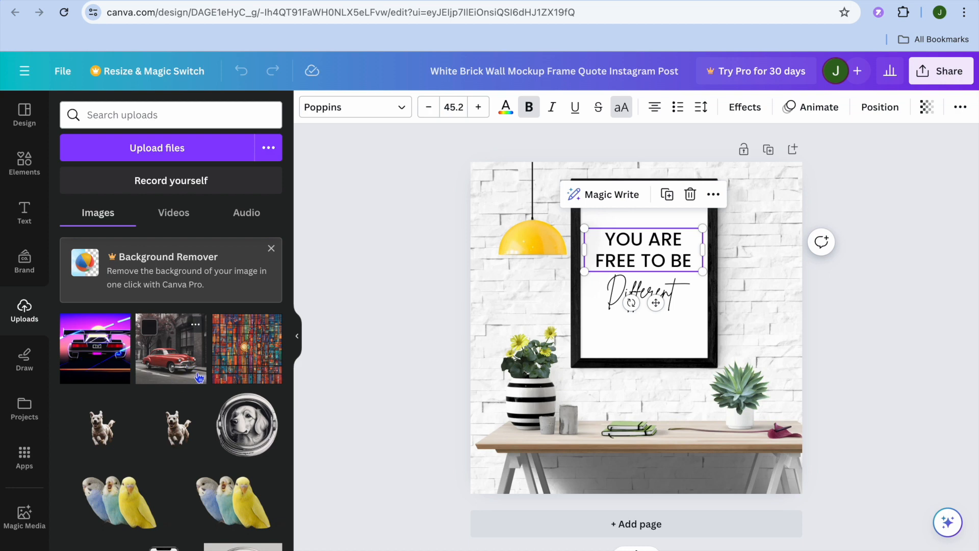
pyautogui.moveTo(189, 380); pyautogui.dragTo(605, 244)
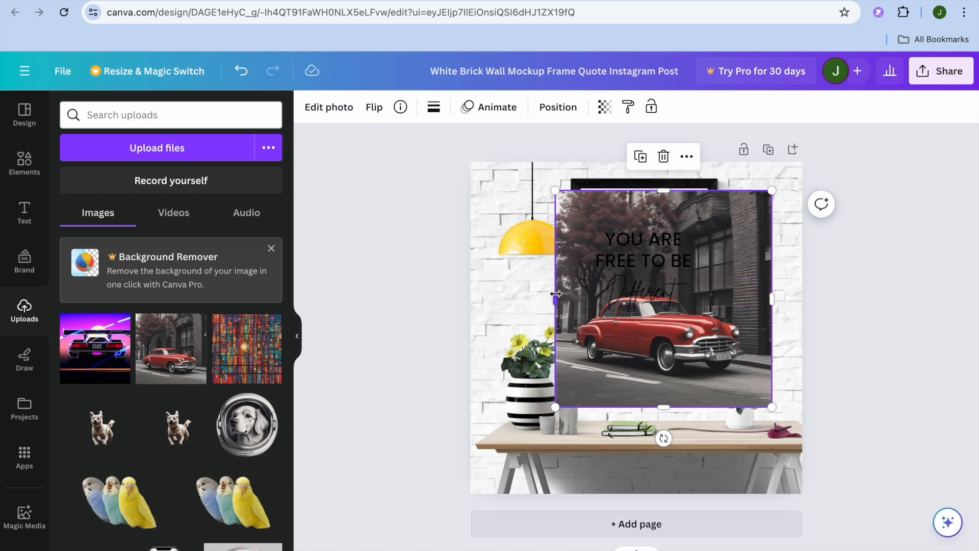
# - Resize the car photo to fit inside the black picture frame
pyautogui.moveTo(556, 296); pyautogui.dragTo(590, 296)
pyautogui.moveTo(580, 293); pyautogui.dragTo(580, 294)
pyautogui.moveTo(771, 295); pyautogui.dragTo(743, 293)
pyautogui.moveTo(742, 405); pyautogui.dragTo(709, 351)
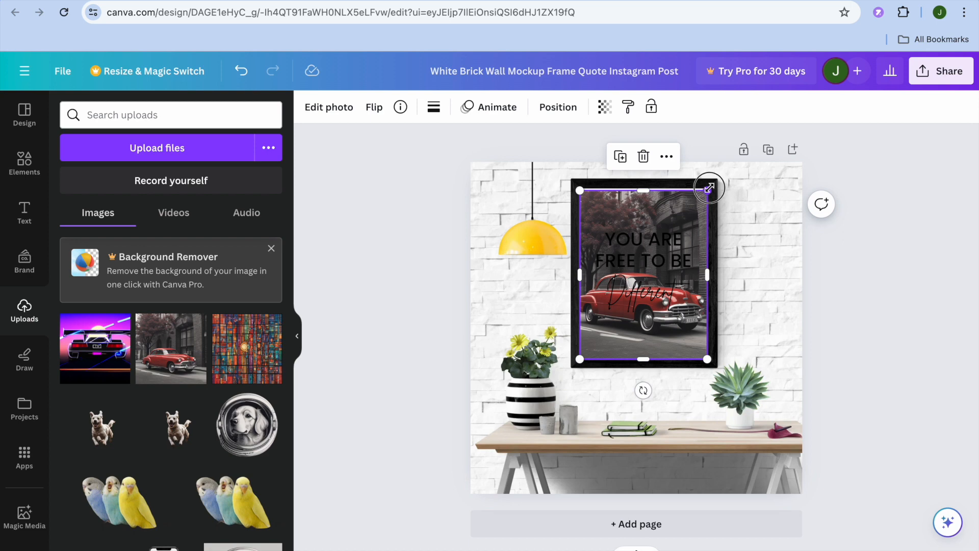
# - Delete the YOU ARE FREE TO BE quote and the Different script text from the frame
pyautogui.click(663, 244)
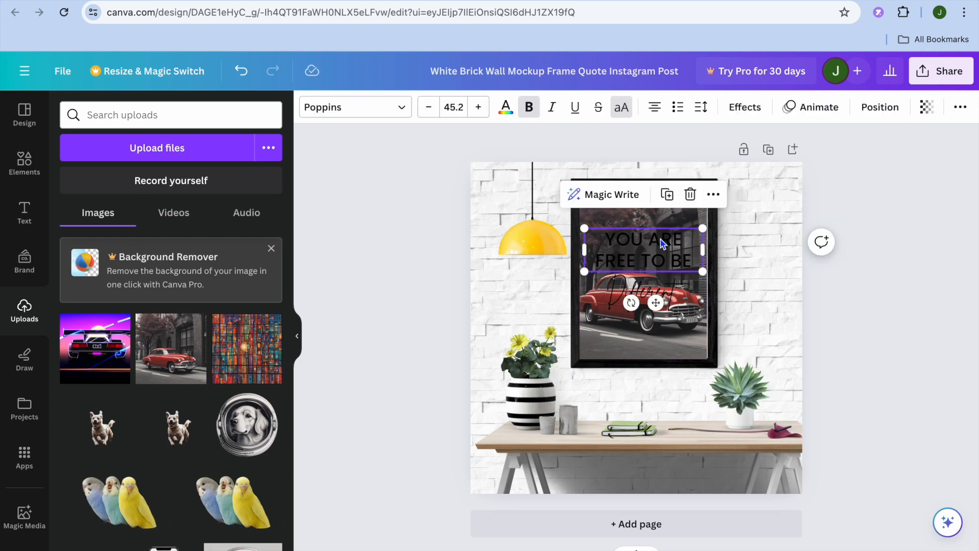
pyautogui.click(690, 195)
pyautogui.click(636, 198)
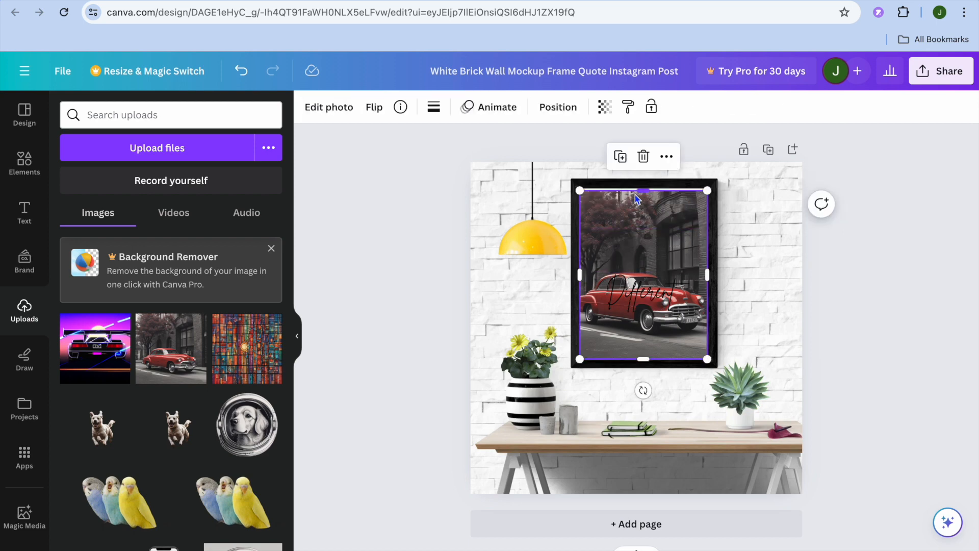
pyautogui.moveTo(644, 189); pyautogui.dragTo(645, 188)
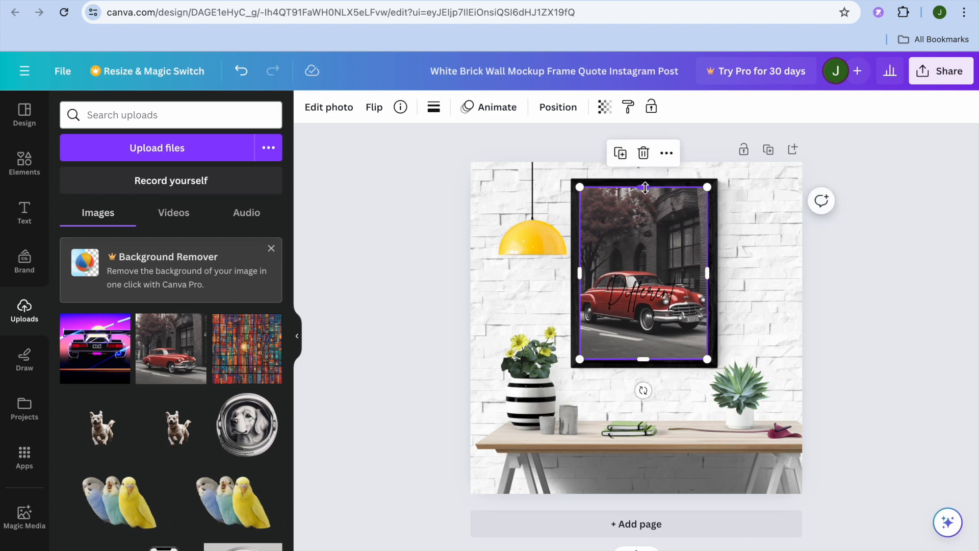
pyautogui.click(642, 304)
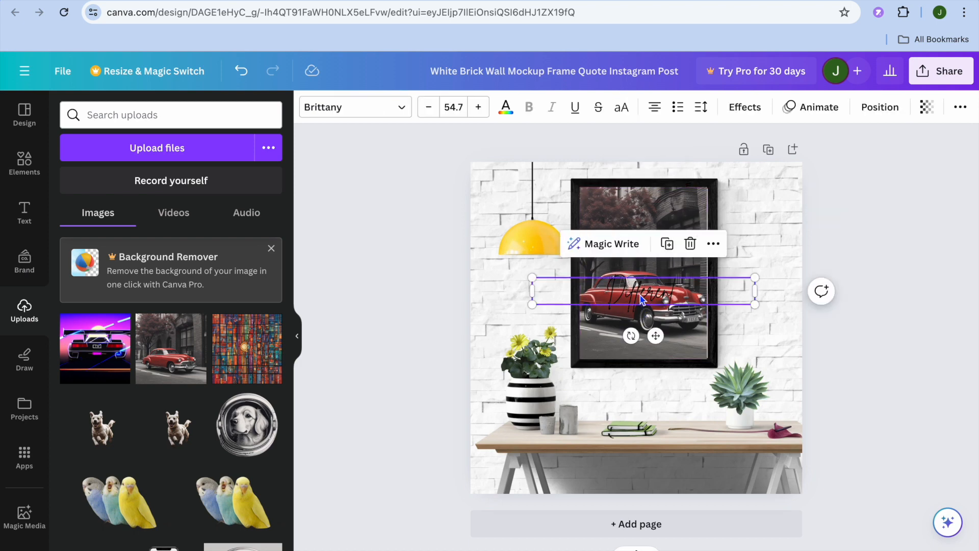
pyautogui.click(691, 244)
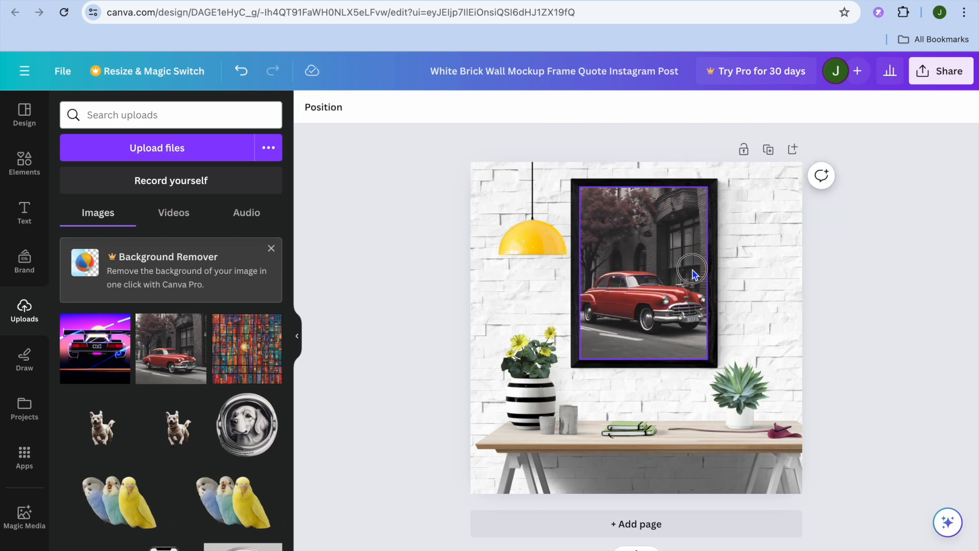
pyautogui.click(708, 269)
pyautogui.click(709, 268)
pyautogui.moveTo(709, 269); pyautogui.dragTo(711, 269)
pyautogui.click(773, 270)
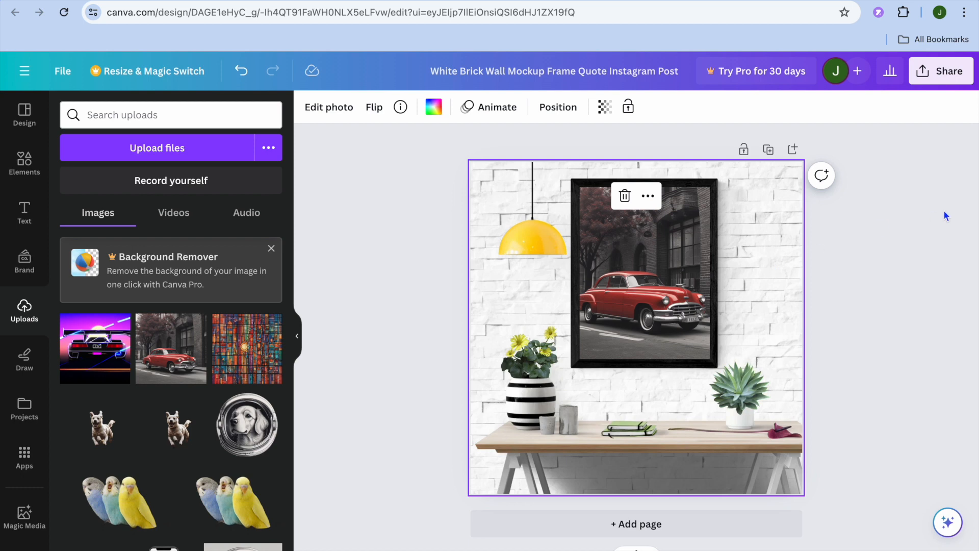
# - Open the download options for the design
pyautogui.click(943, 83)
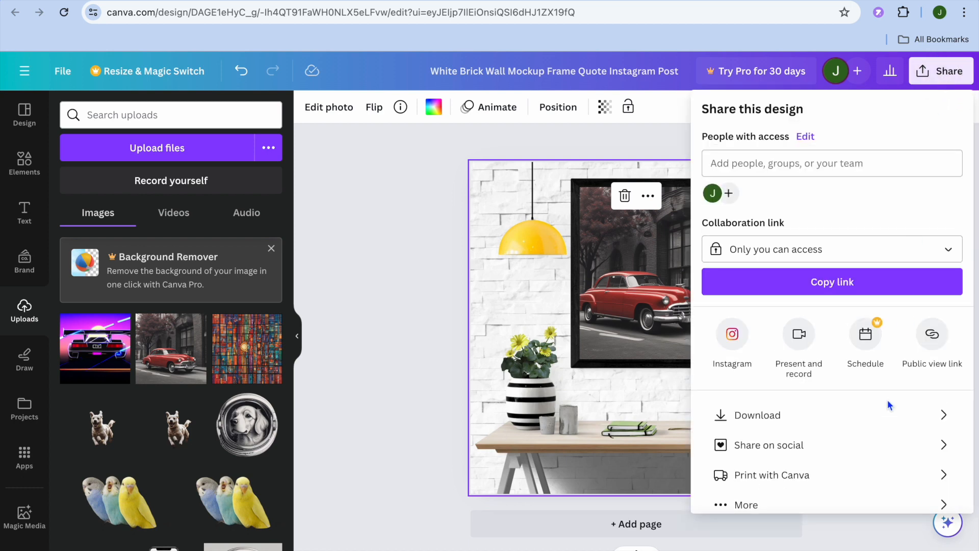
pyautogui.click(858, 414)
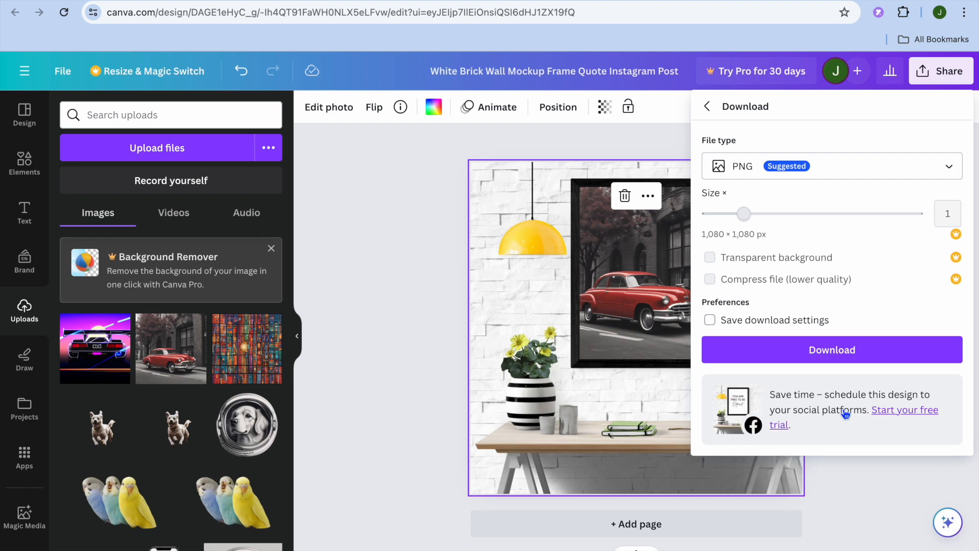
# - Download the mockup design as a PNG and upload it as the Gumroad product's cover image
pyautogui.click(831, 350)
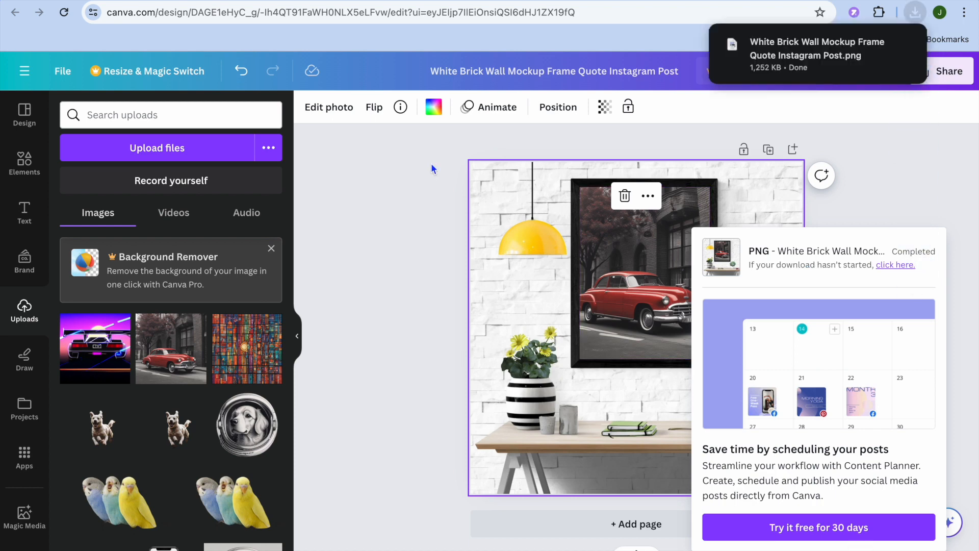
pyautogui.click(81, 0)
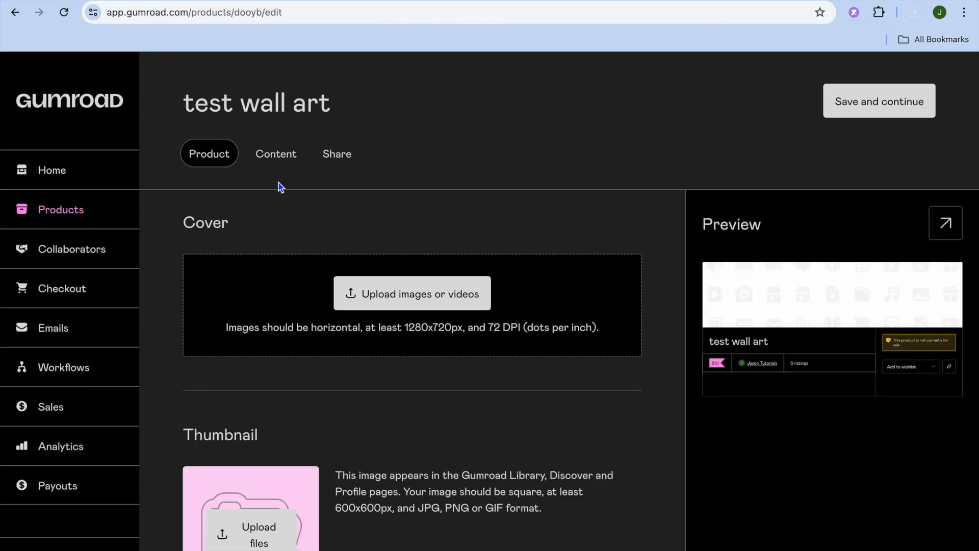
pyautogui.click(394, 303)
pyautogui.click(323, 287)
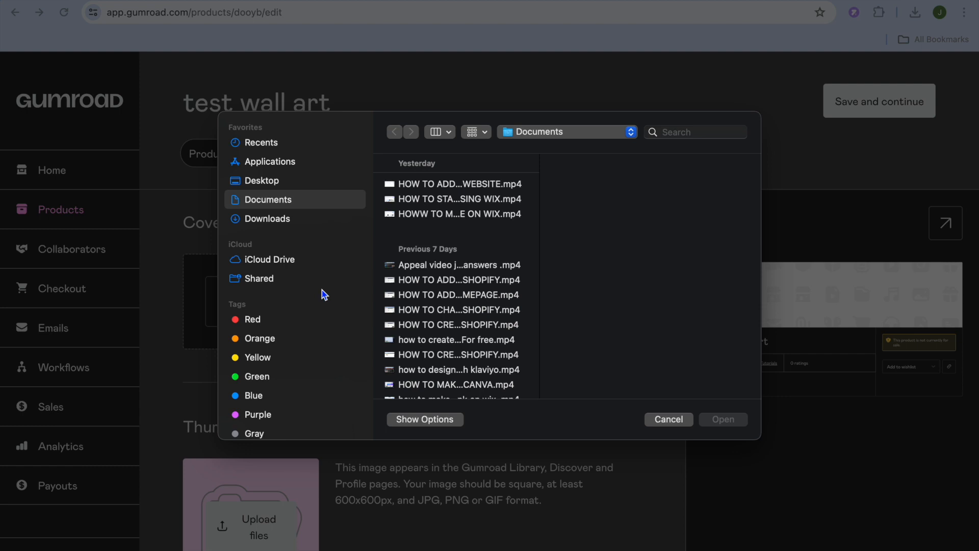
pyautogui.click(290, 219)
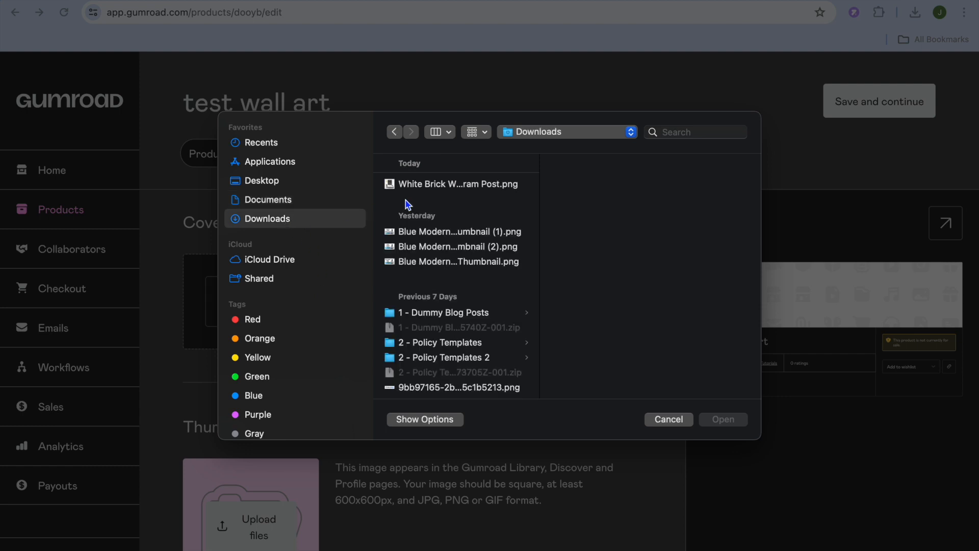
pyautogui.click(425, 184)
pyautogui.click(722, 420)
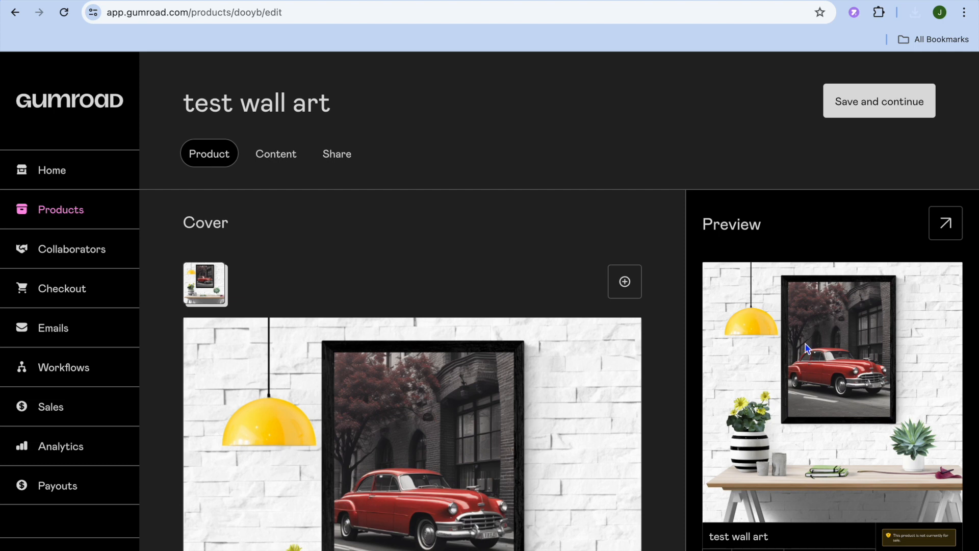
# - Review the cover preview and the product info settings, including the call-to-action options
pyautogui.scroll(-4, 822, 332)
pyautogui.scroll(2, 822, 332)
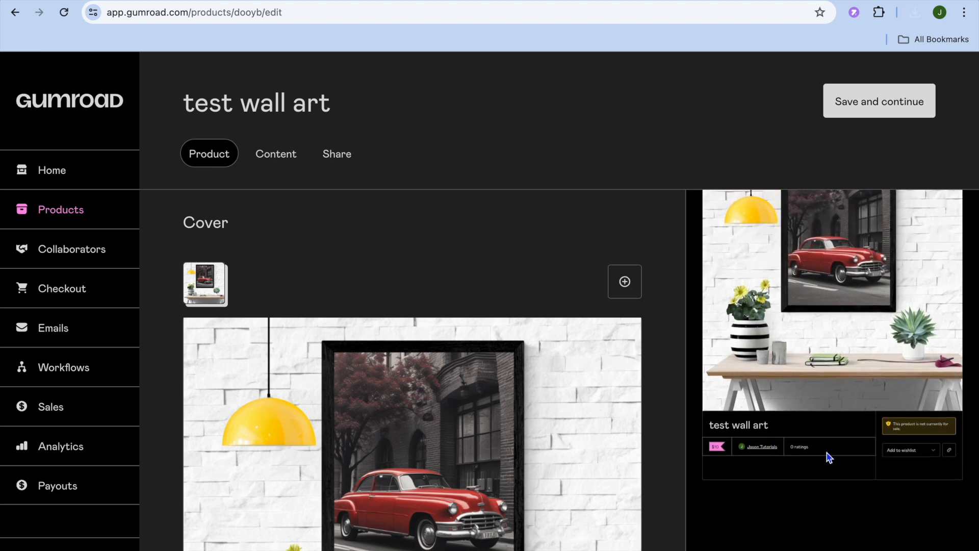
pyautogui.scroll(2, 837, 350)
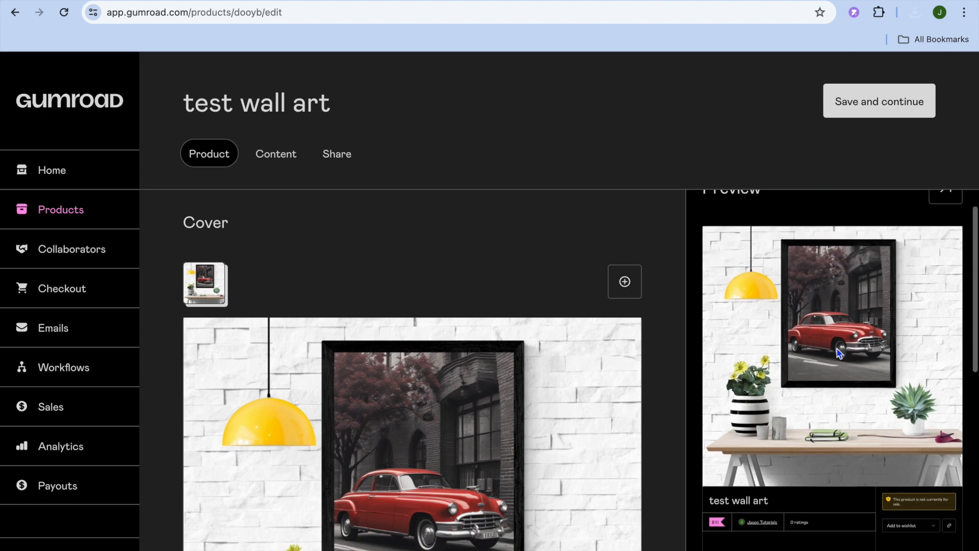
pyautogui.scroll(1, 838, 351)
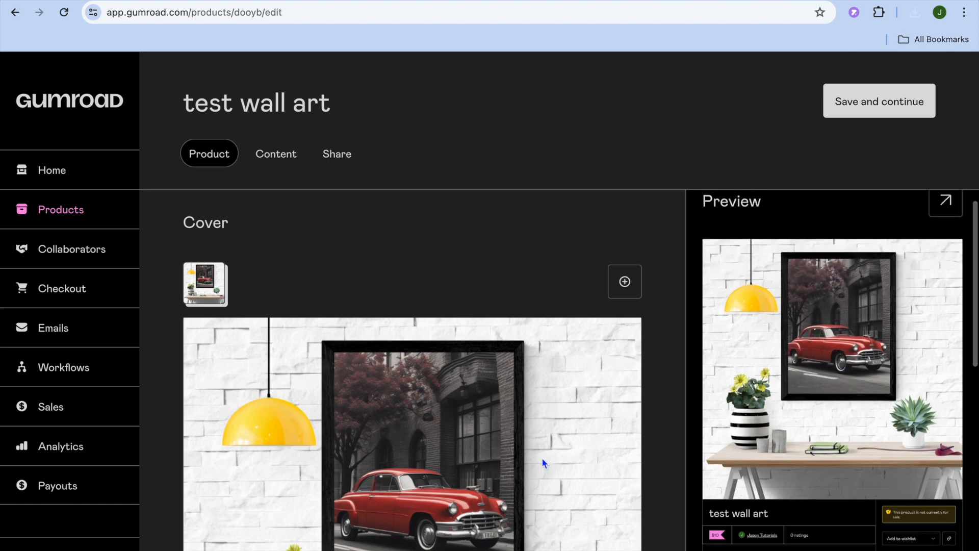
pyautogui.scroll(-10, 541, 458)
pyautogui.scroll(-5, 542, 458)
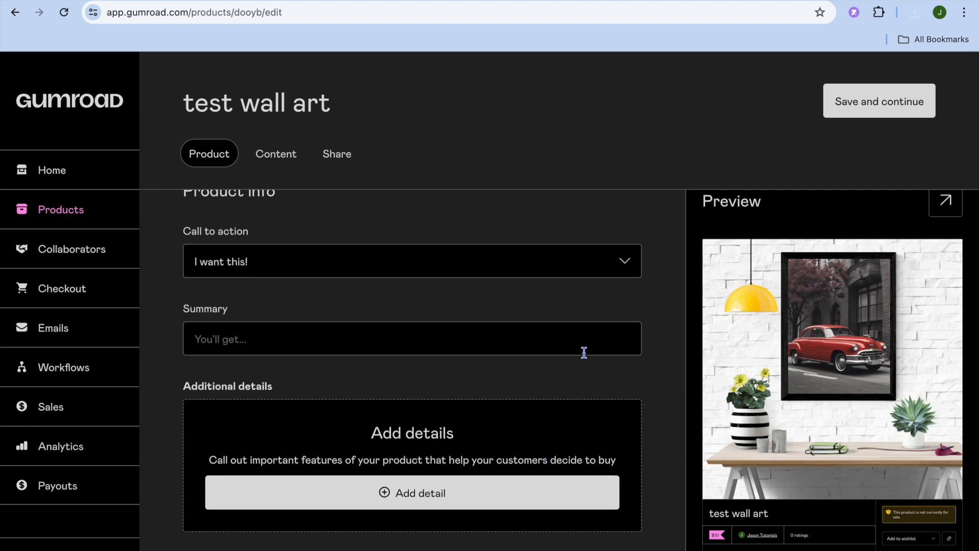
pyautogui.click(632, 271)
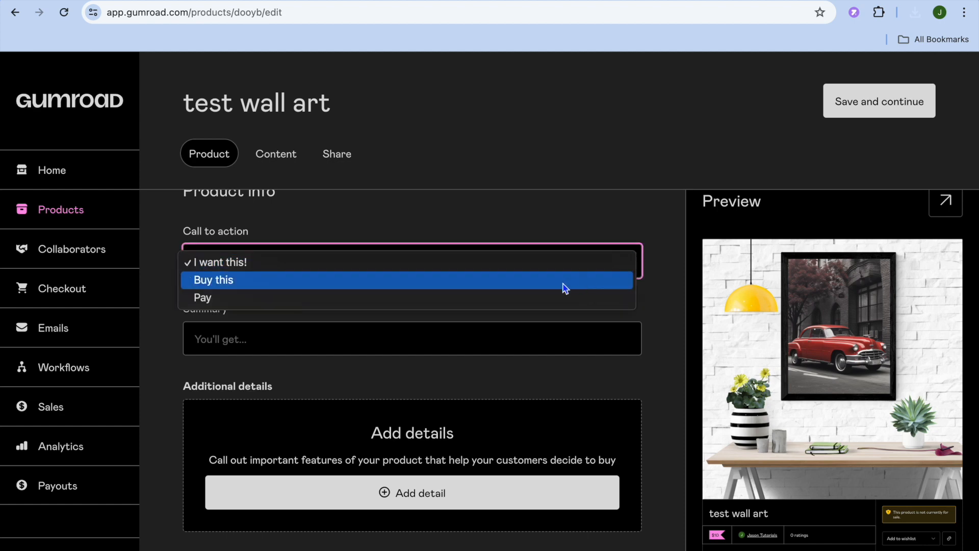
pyautogui.click(657, 315)
pyautogui.scroll(-1, 657, 316)
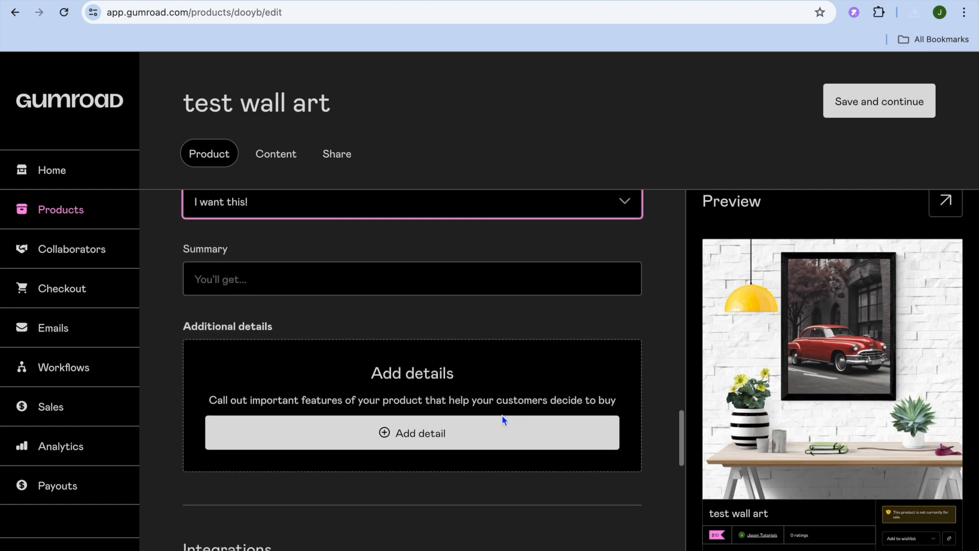
pyautogui.scroll(-3, 504, 419)
pyautogui.scroll(-1, 504, 420)
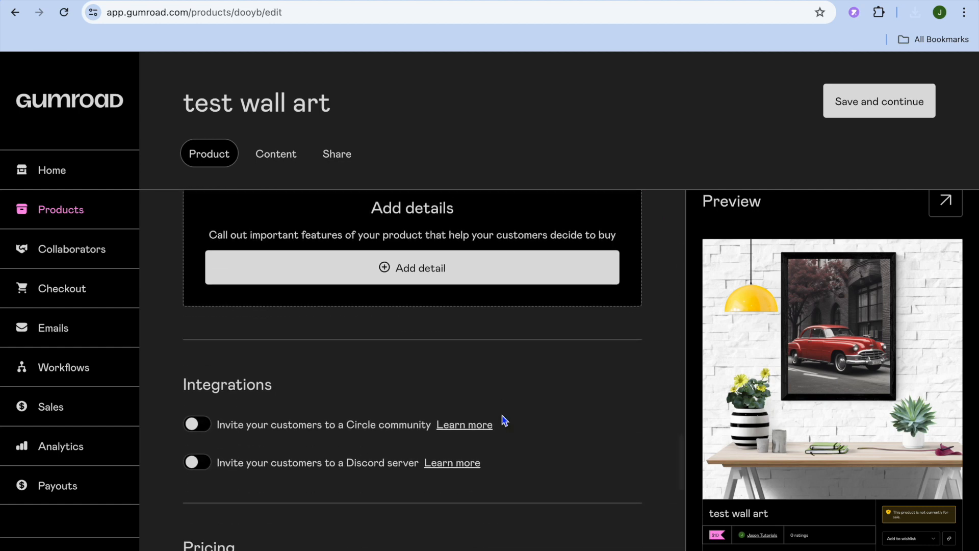
pyautogui.scroll(10, 504, 419)
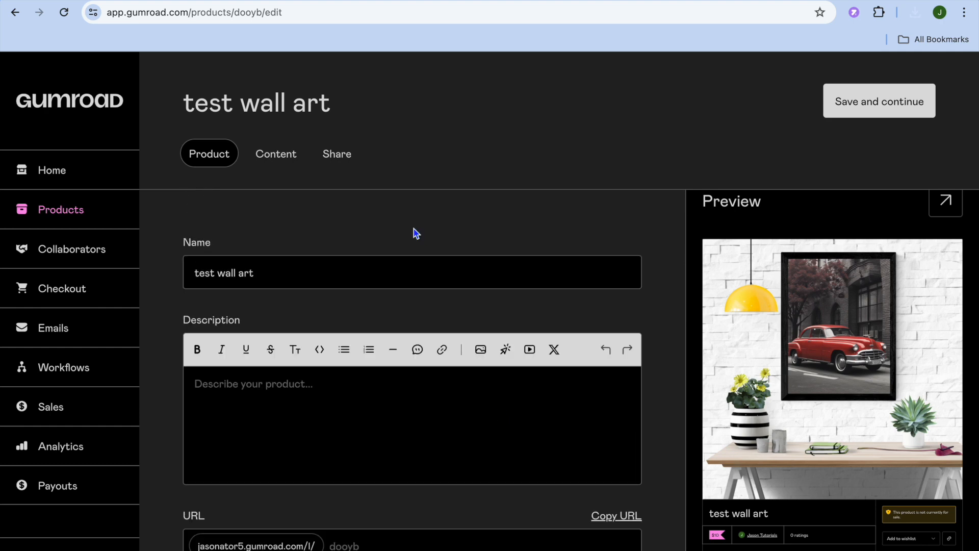
# - Open the product's Content editor and try adding a file from the computer
pyautogui.click(288, 158)
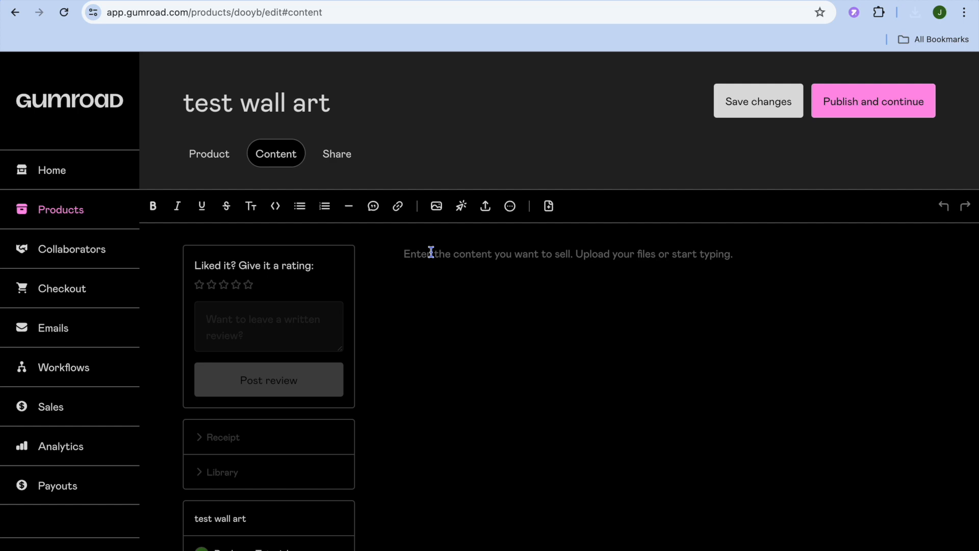
pyautogui.click(485, 209)
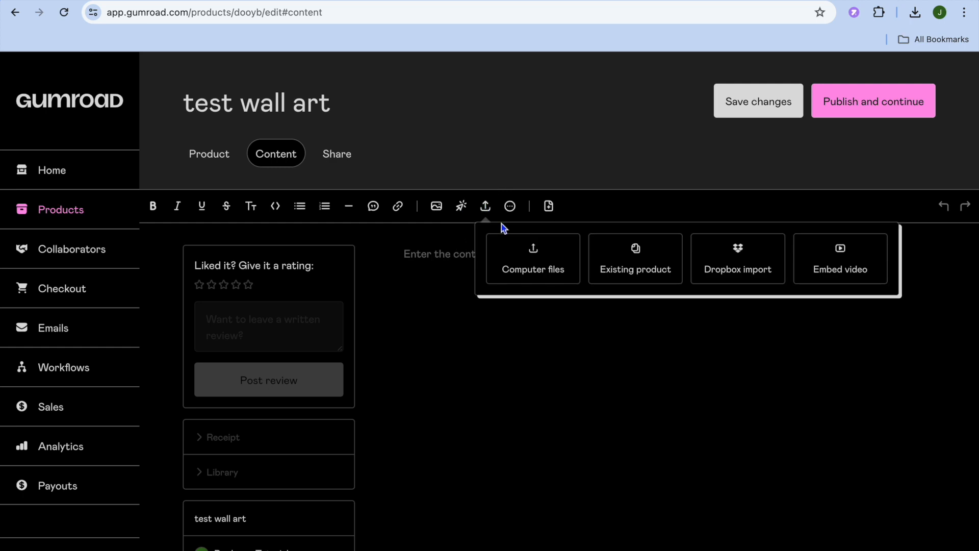
pyautogui.click(534, 256)
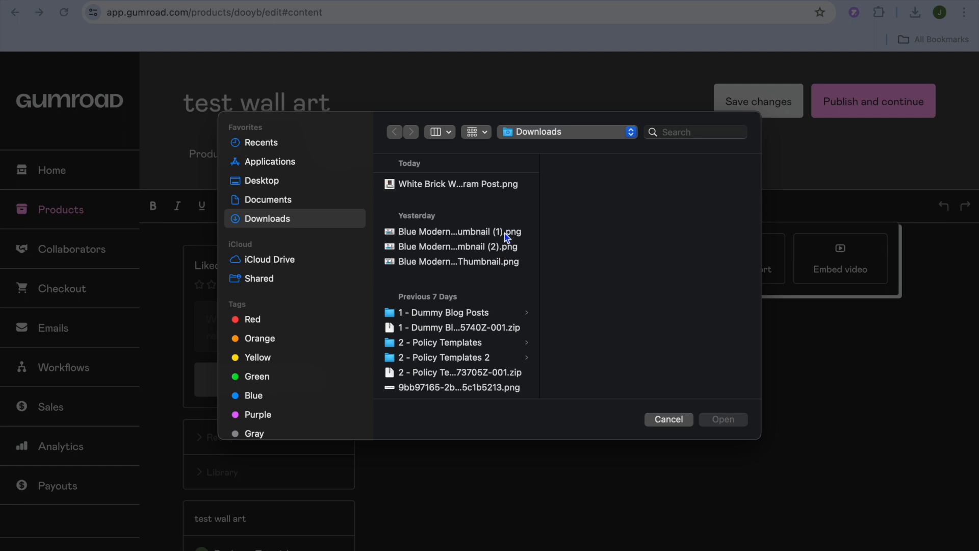
pyautogui.click(668, 419)
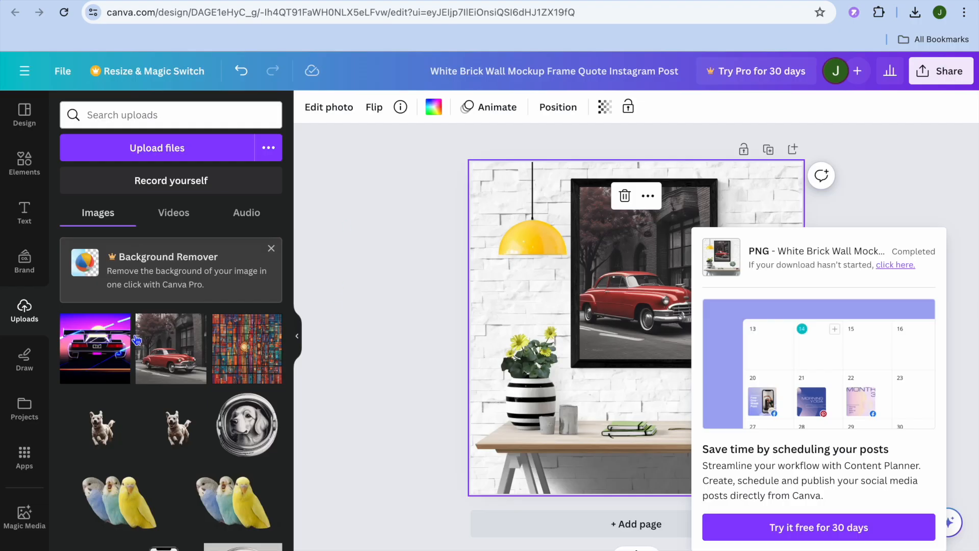
# - Download the original red car photo from the Canva uploads
pyautogui.click(119, 325)
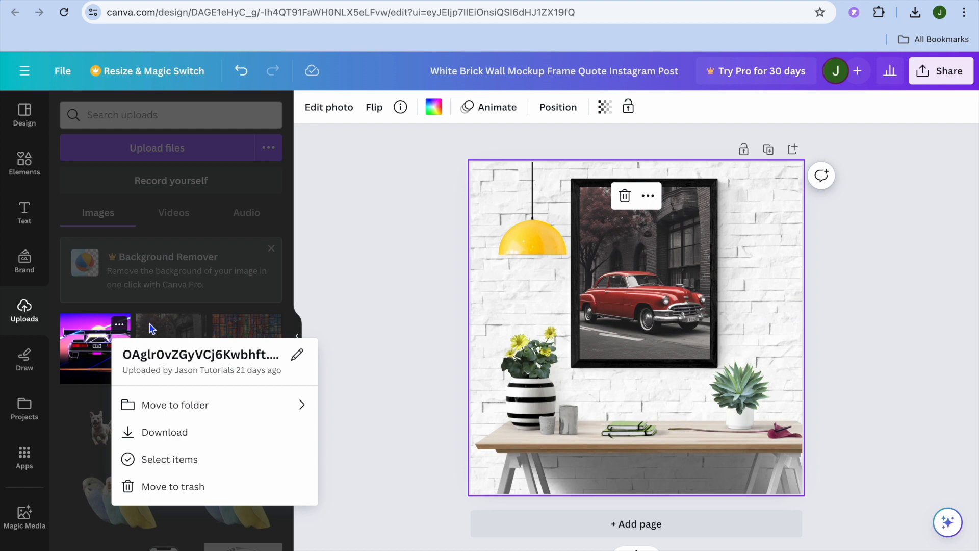
pyautogui.click(153, 329)
pyautogui.click(197, 324)
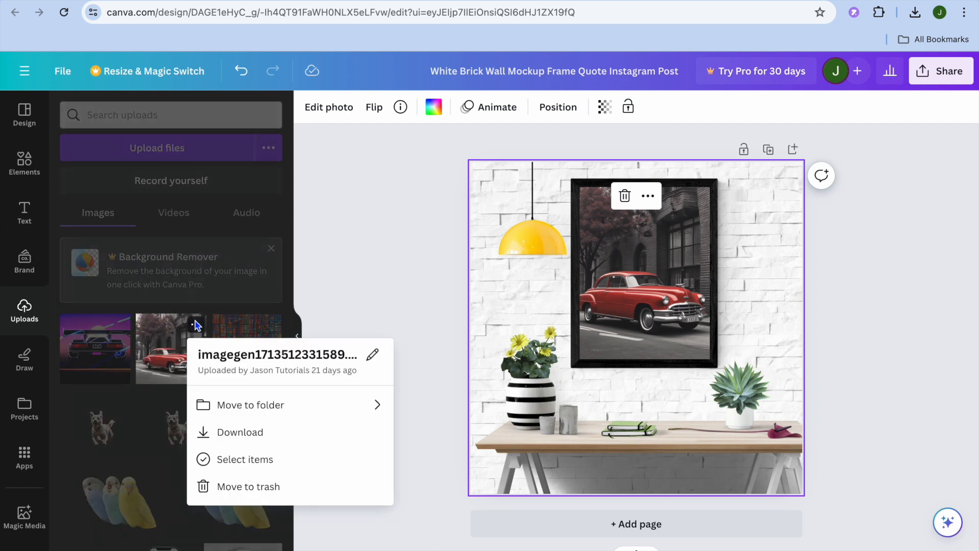
pyautogui.click(247, 437)
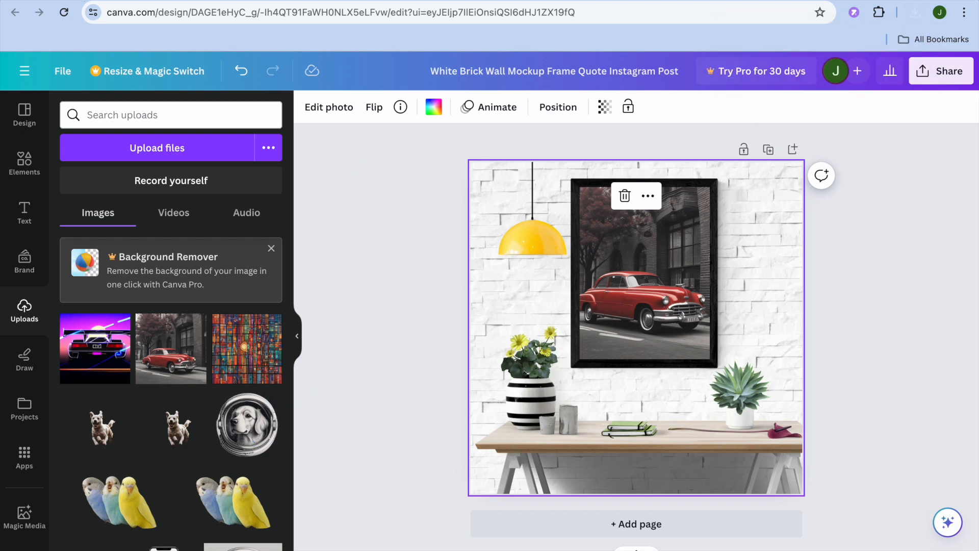
# - Upload the downloaded imagegen car PNG from Downloads as the product's content file
pyautogui.hotkey('ctrl', 'Tab')
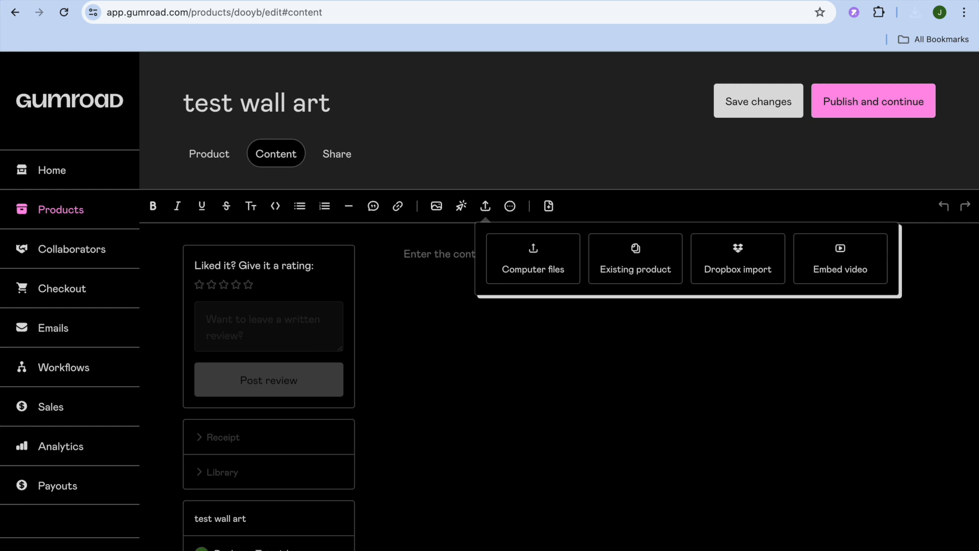
pyautogui.click(555, 262)
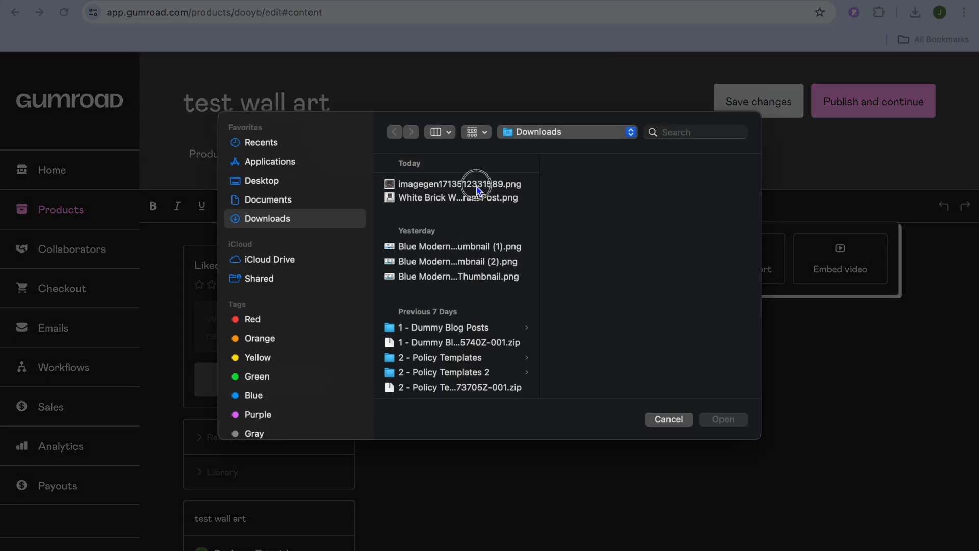
pyautogui.click(477, 186)
pyautogui.click(730, 420)
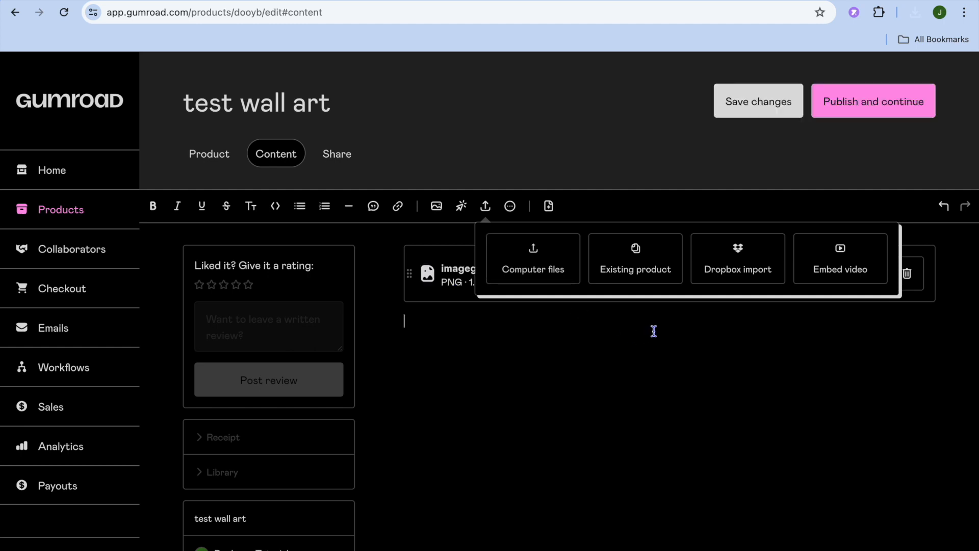
pyautogui.click(809, 368)
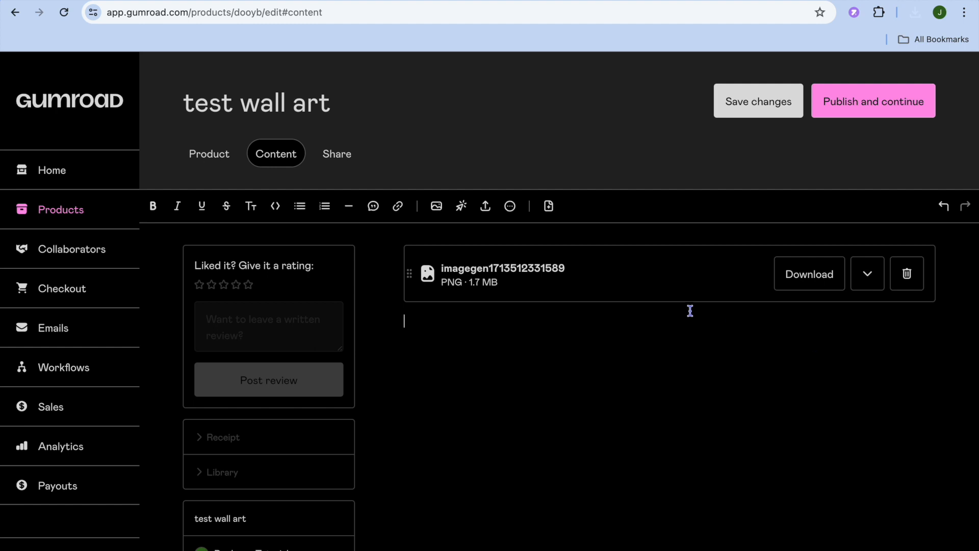
# - Publish the product and open its live product page preview
pyautogui.click(883, 108)
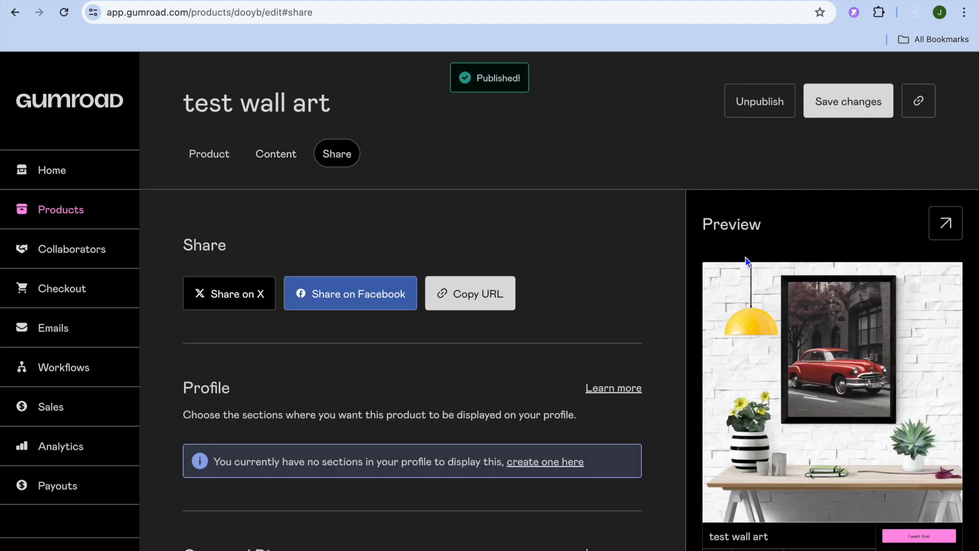
pyautogui.click(945, 222)
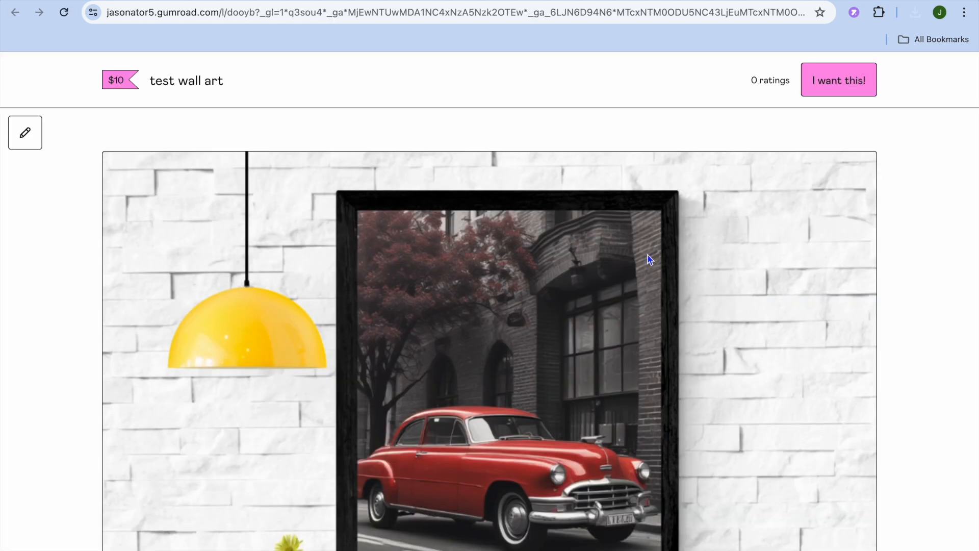
# - Scroll through the live product page and open its checkout with I want this!
pyautogui.scroll(-6, 648, 255)
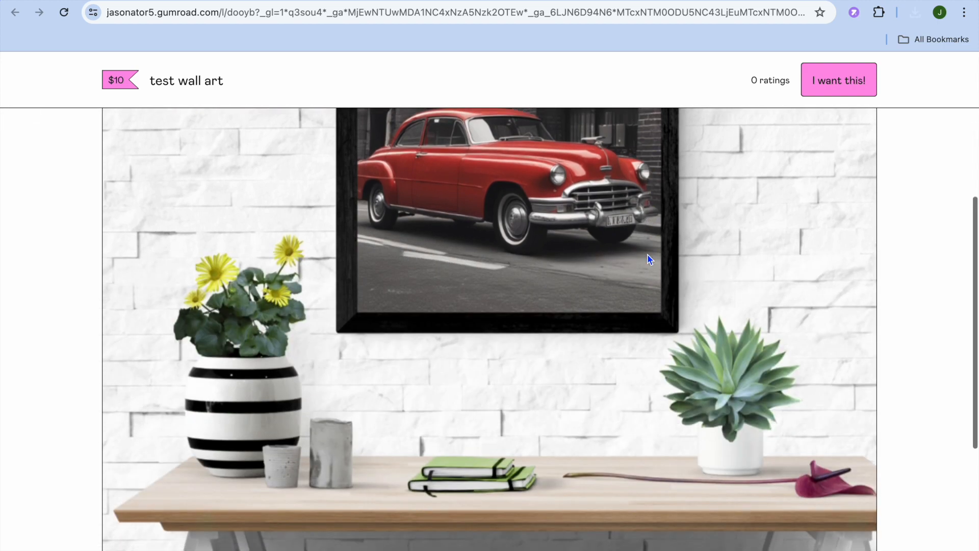
pyautogui.scroll(6, 650, 259)
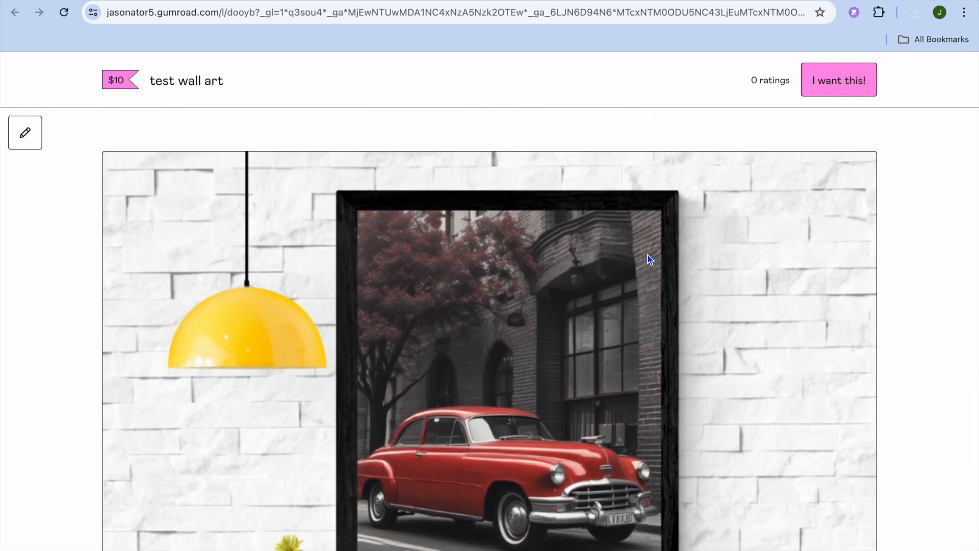
pyautogui.scroll(-8, 649, 259)
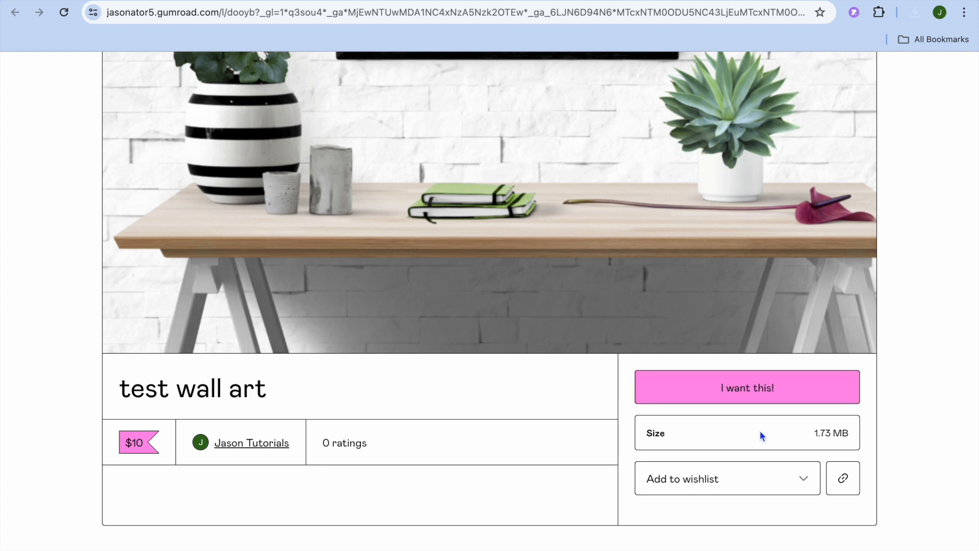
pyautogui.click(782, 391)
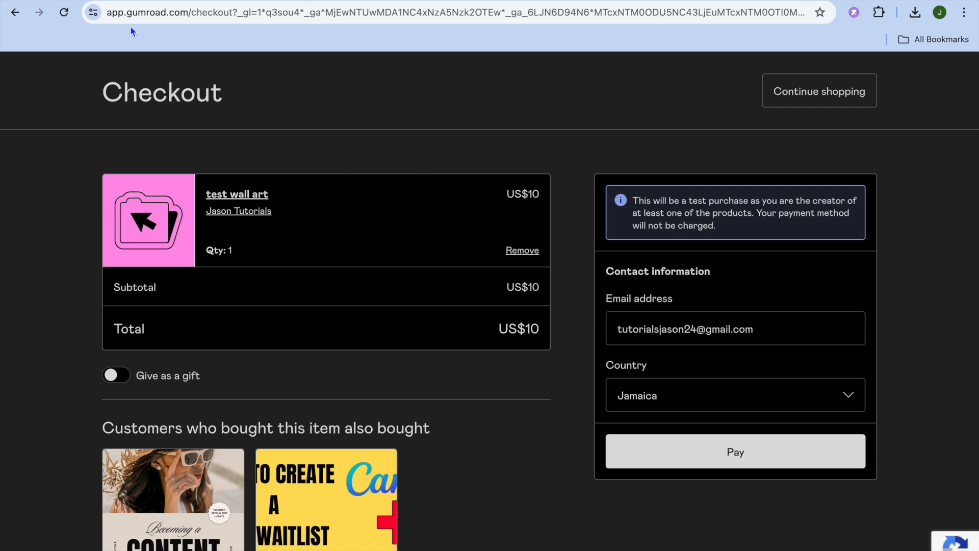
pyautogui.click(127, 1)
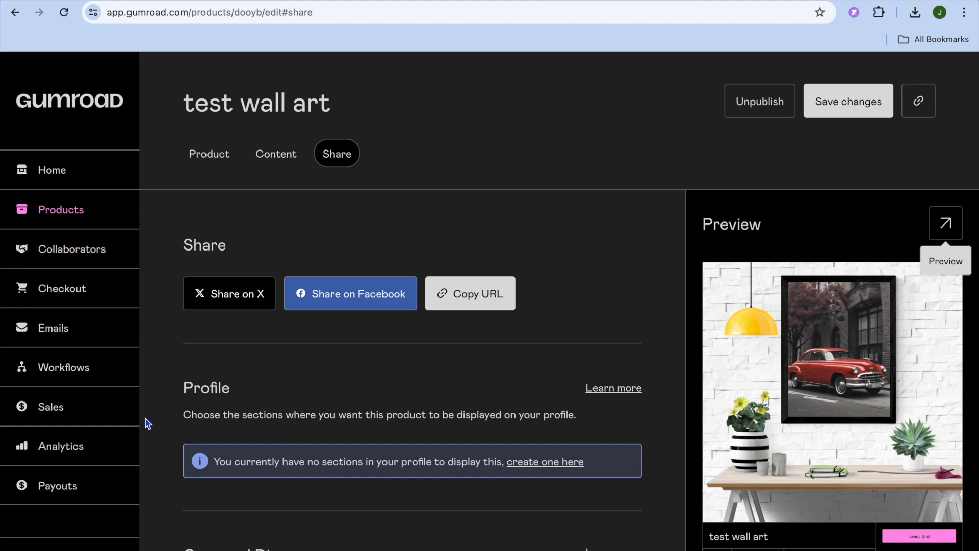
# - Open the payout settings and close the location dialog
pyautogui.click(87, 485)
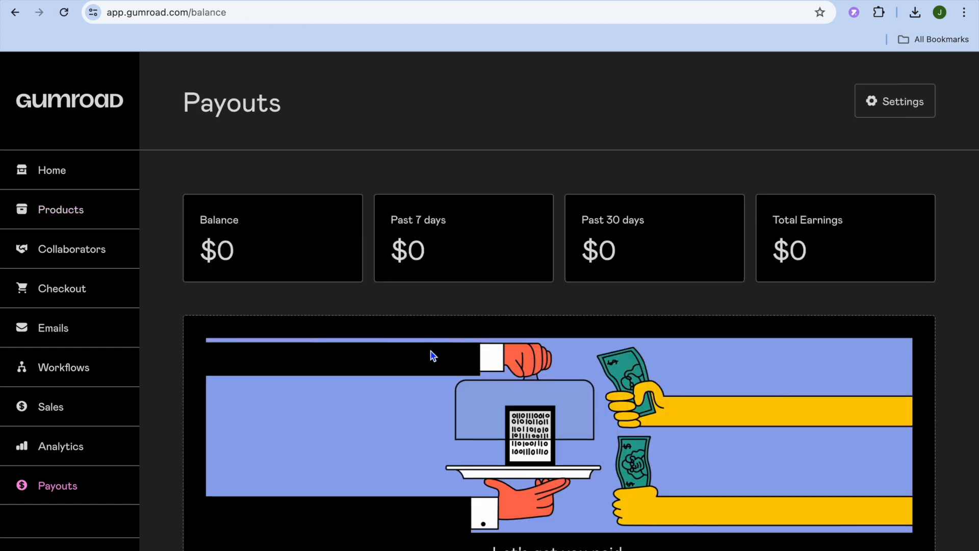
pyautogui.click(876, 115)
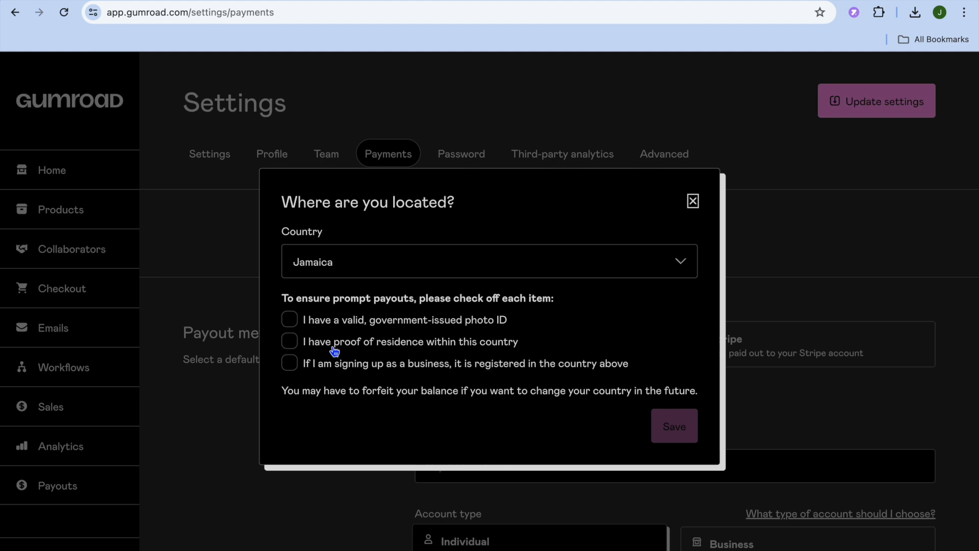
pyautogui.click(693, 202)
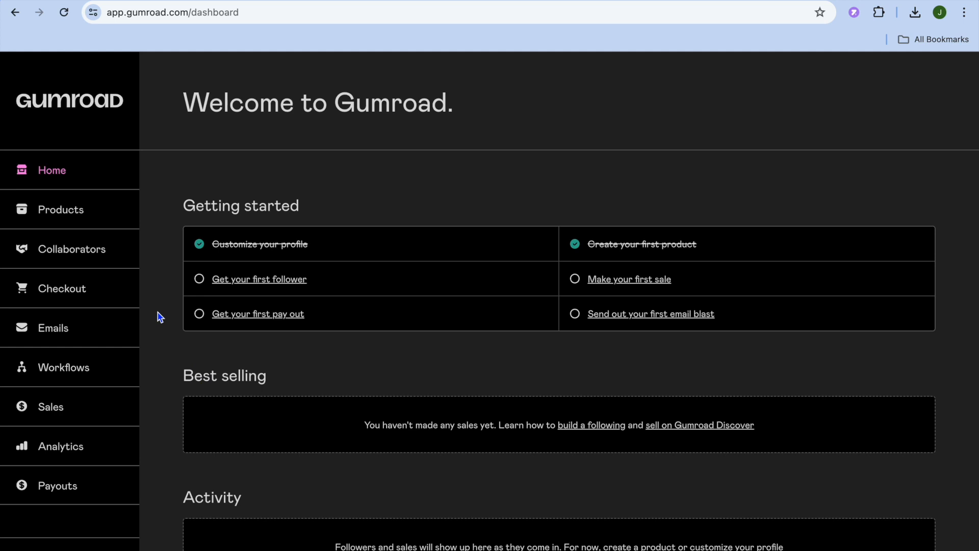
# - Browse the Checkout section's Discounts, Checkout form and Upsells pages
pyautogui.click(83, 292)
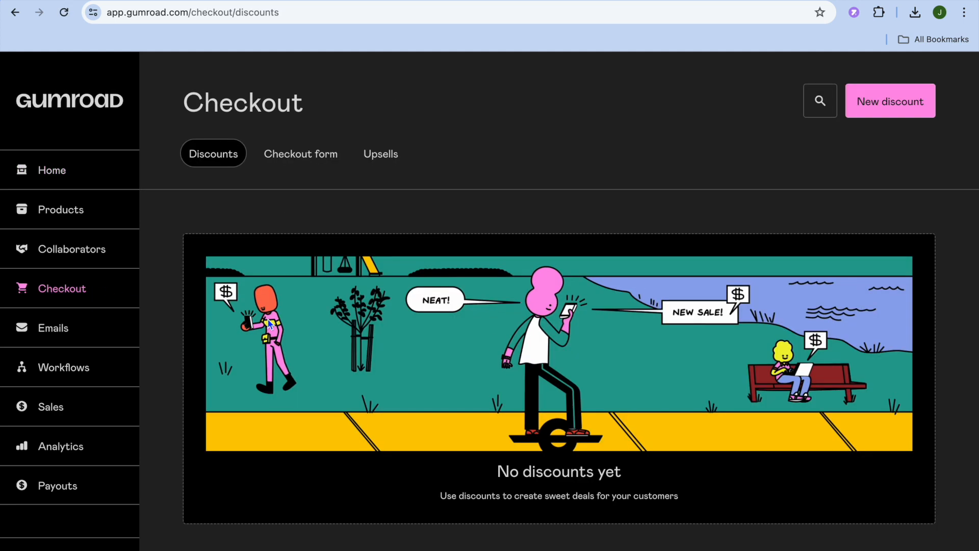
pyautogui.click(301, 156)
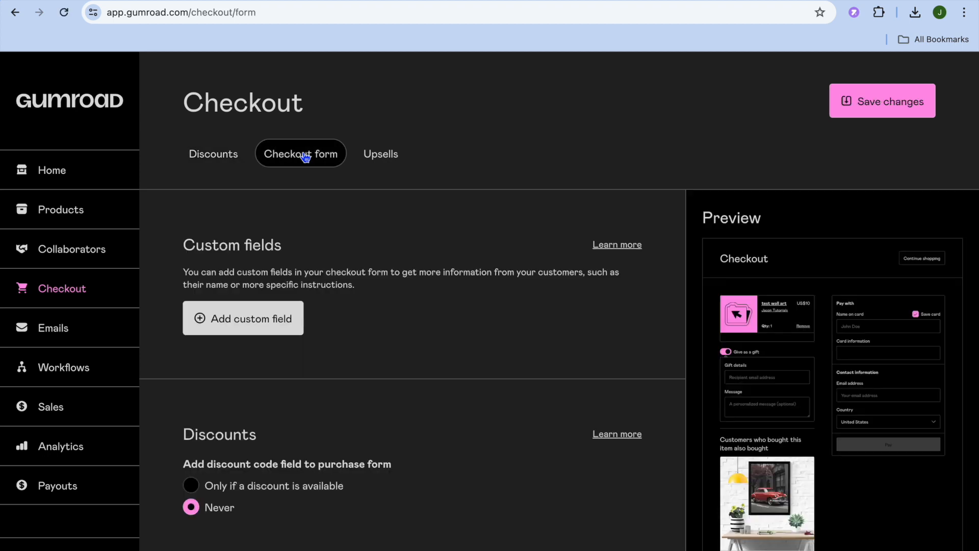
pyautogui.click(380, 154)
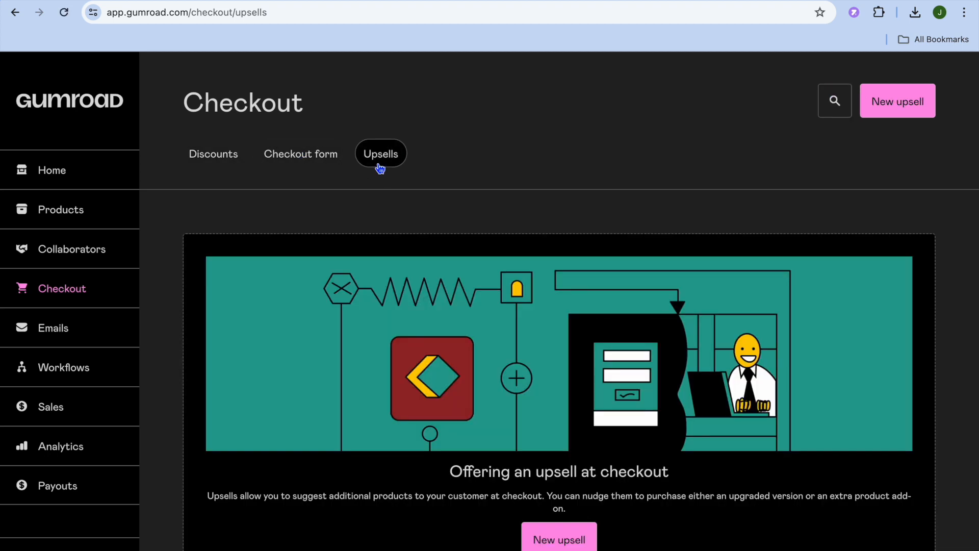
pyautogui.click(223, 162)
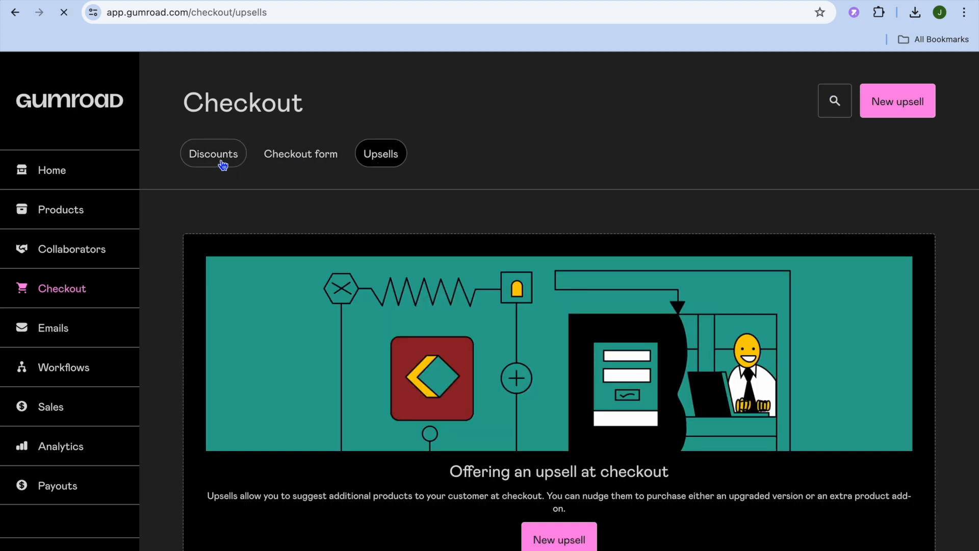